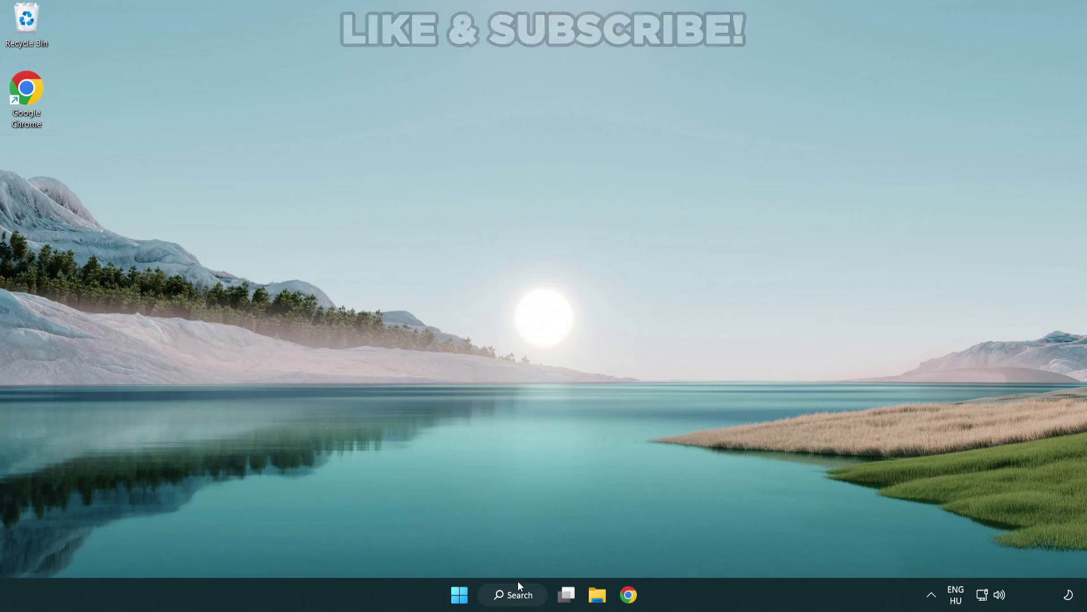
Step: Search Windows for 'device manager' so Device Manager shows as the best match
click(519, 600)
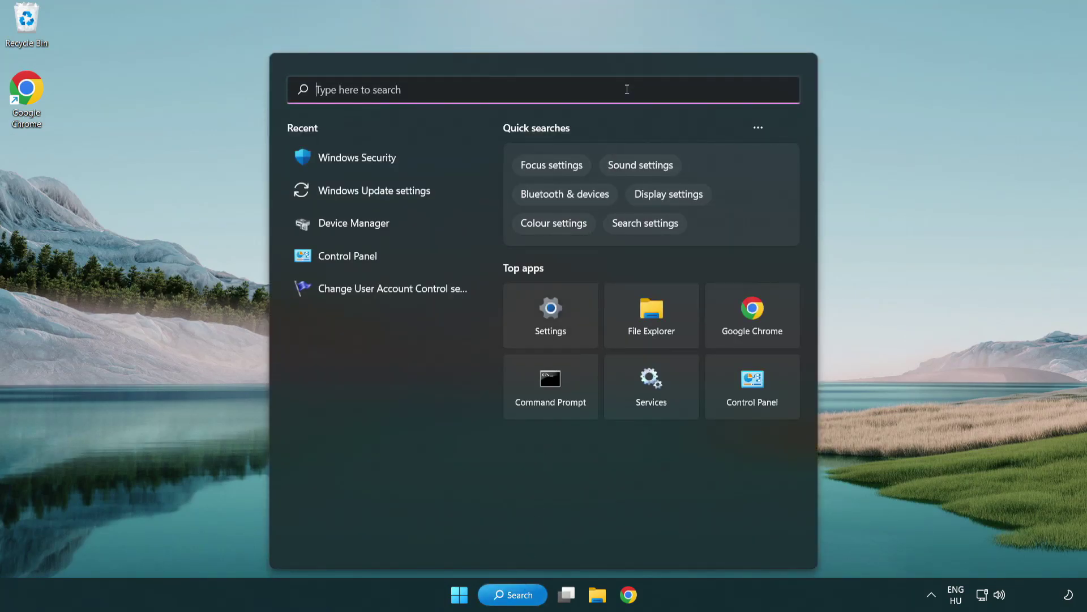
text(device m)
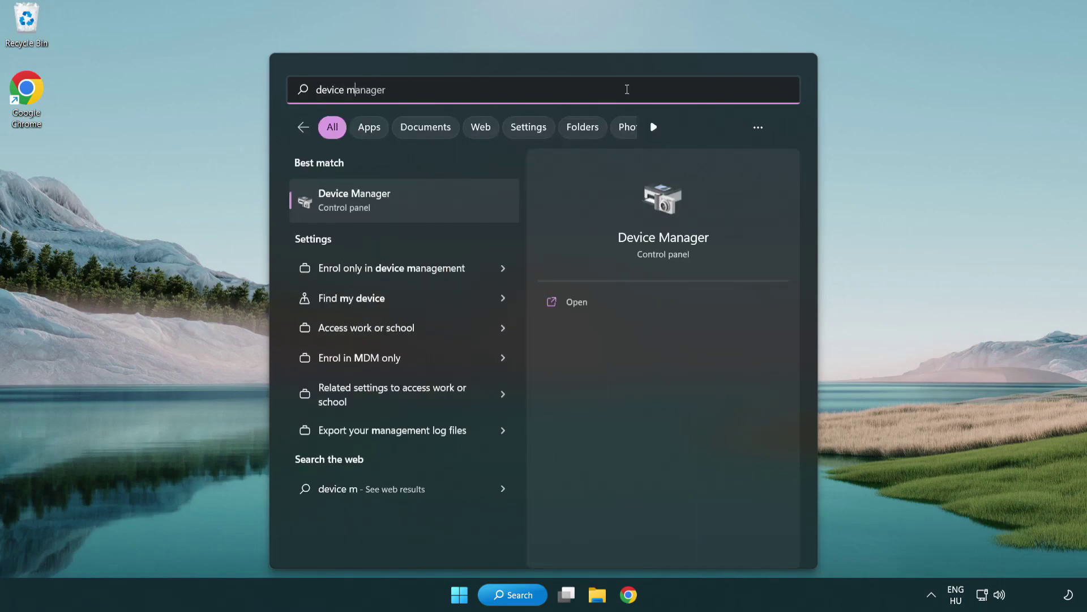
text(anager)
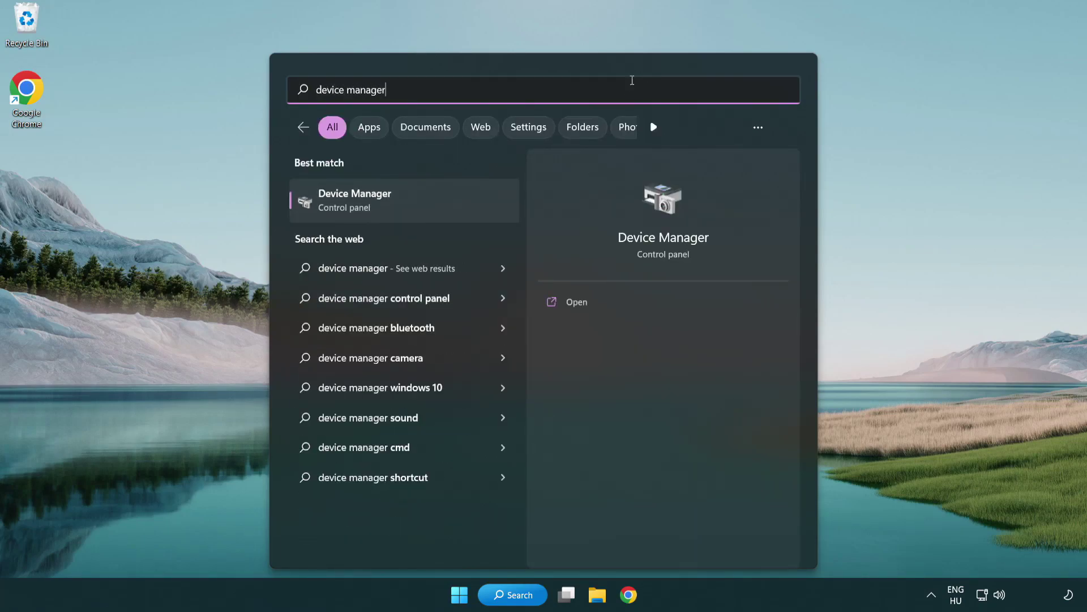
Step: Open Device Manager, expand Display adapters and bring up the VMware SVGA 3D adapter's context menu
click(433, 204)
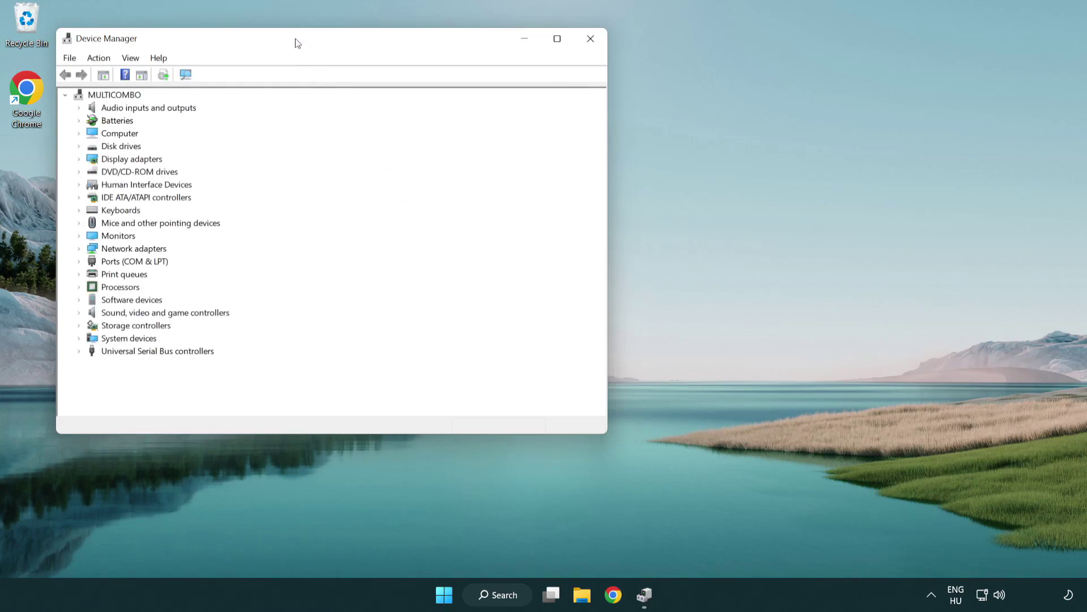
drag(296, 43, 478, 109)
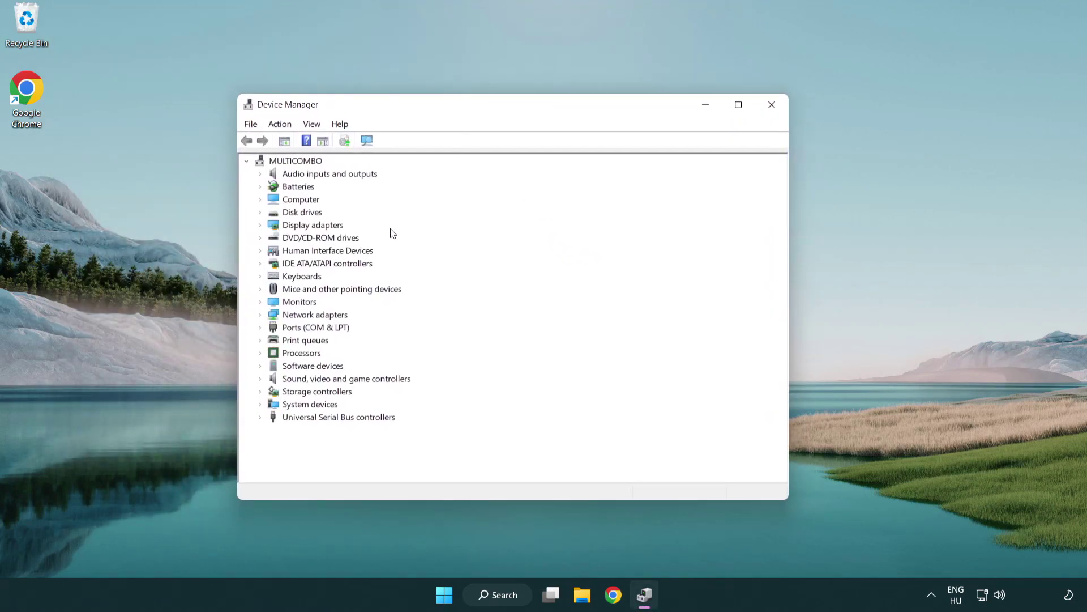
click(300, 227)
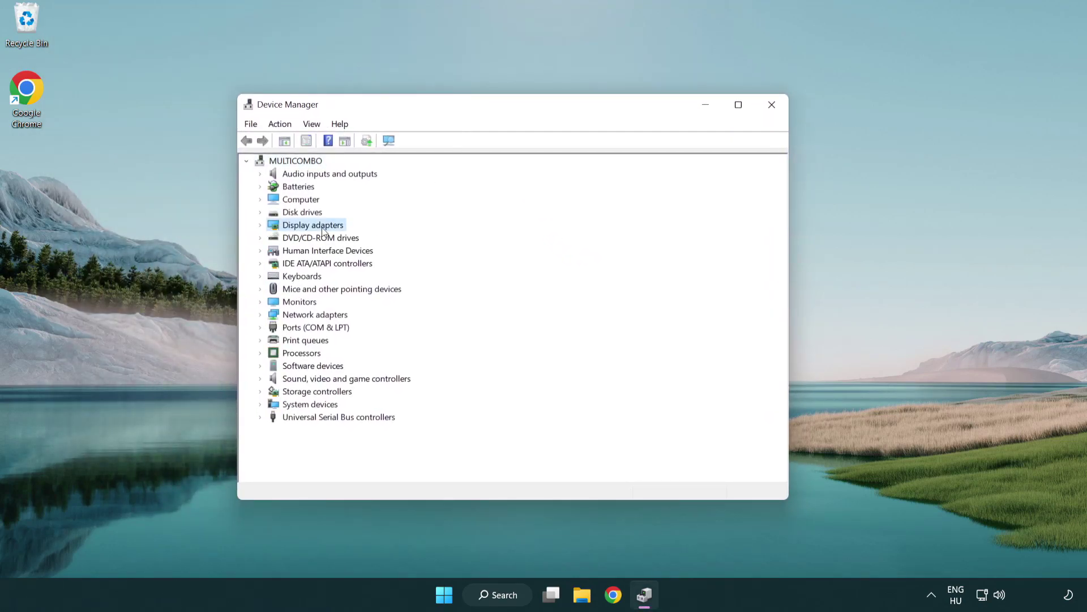
click(260, 226)
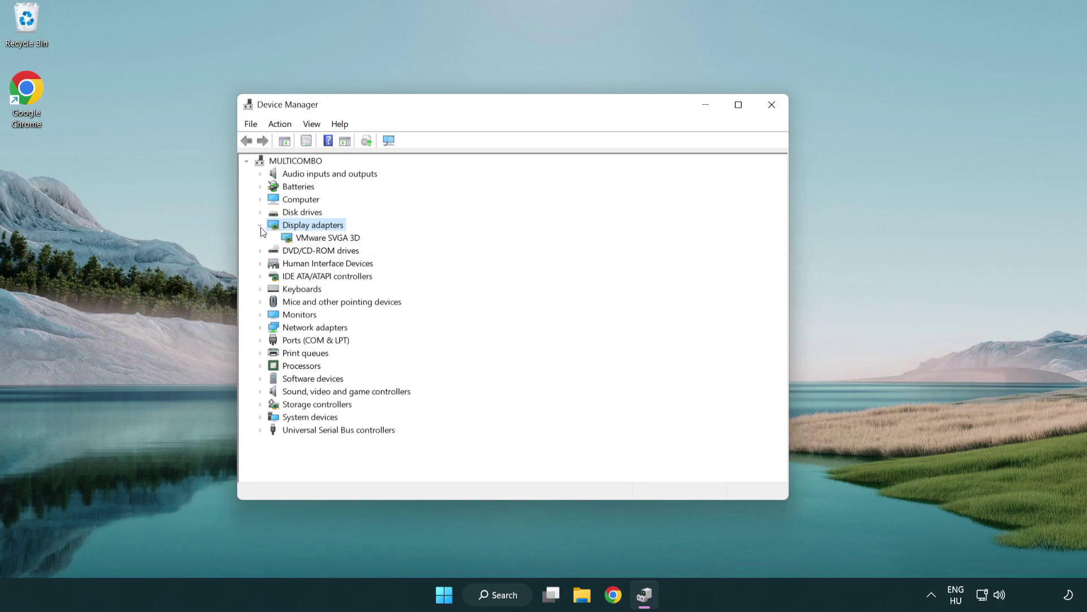
click(323, 240)
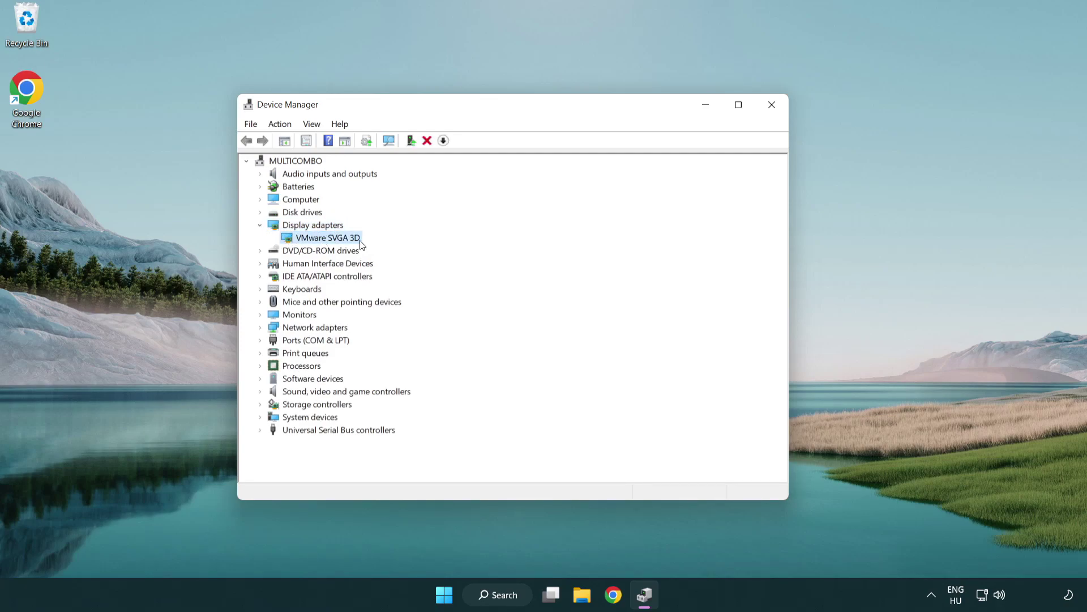
right_click(324, 243)
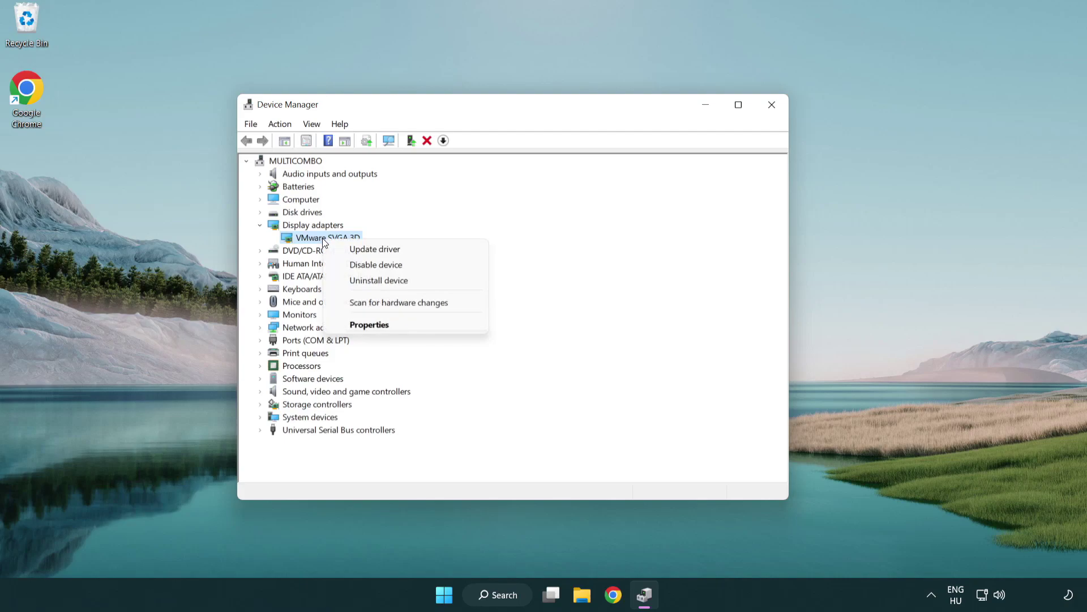
Step: Auto-search for a VMware SVGA 3D driver, find the best one installed, then close Device Manager
click(428, 251)
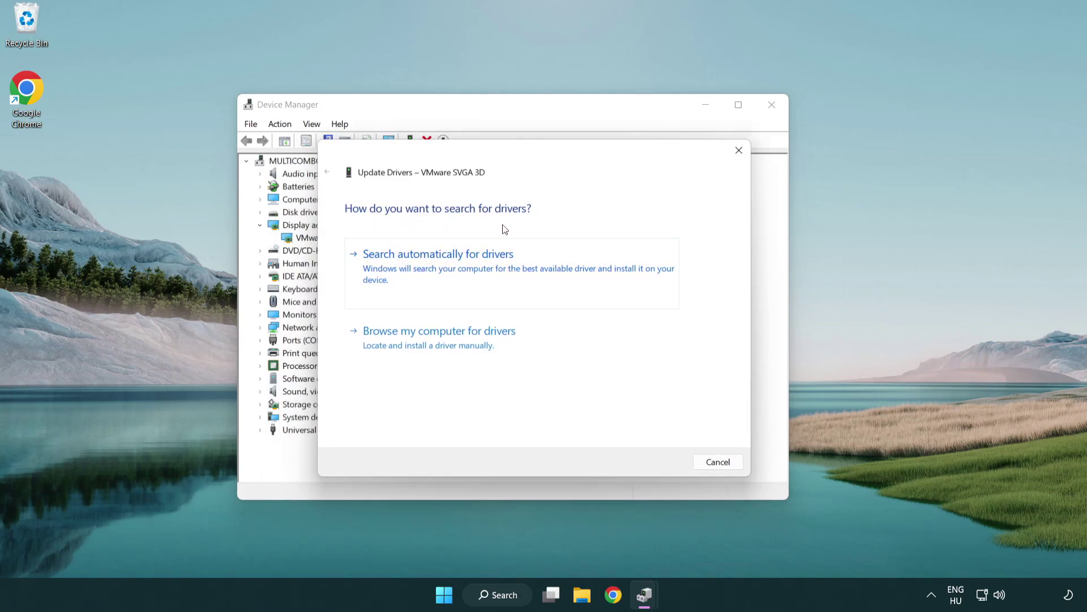
click(478, 264)
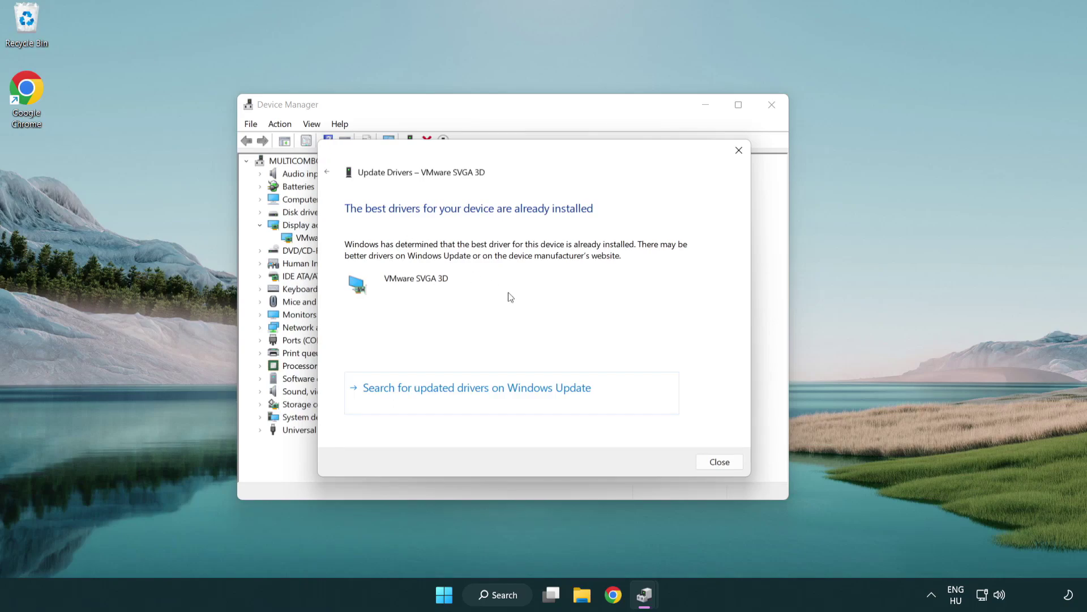
click(720, 464)
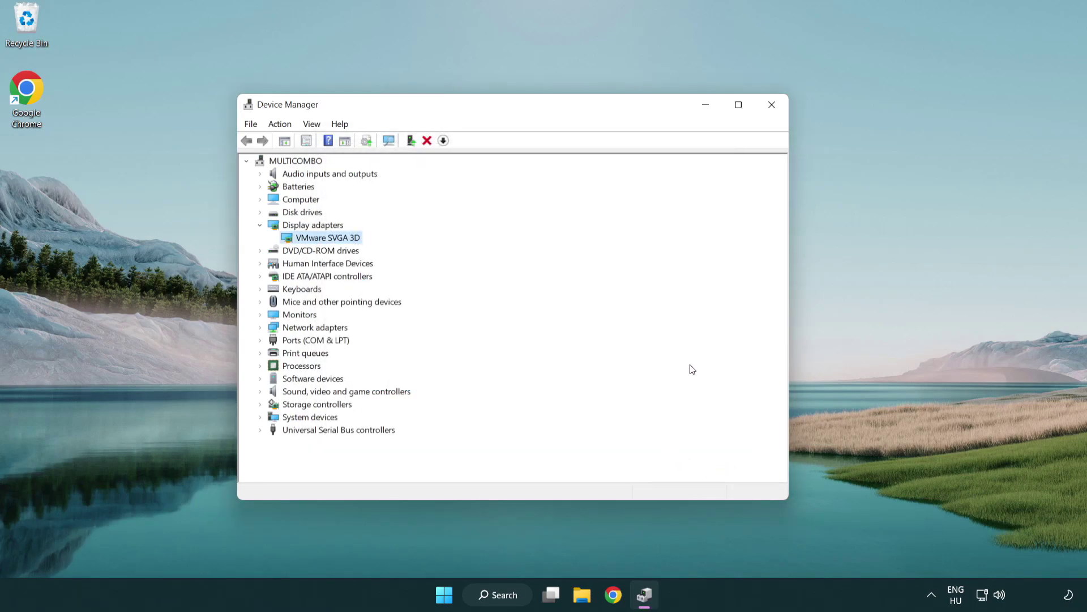
click(775, 108)
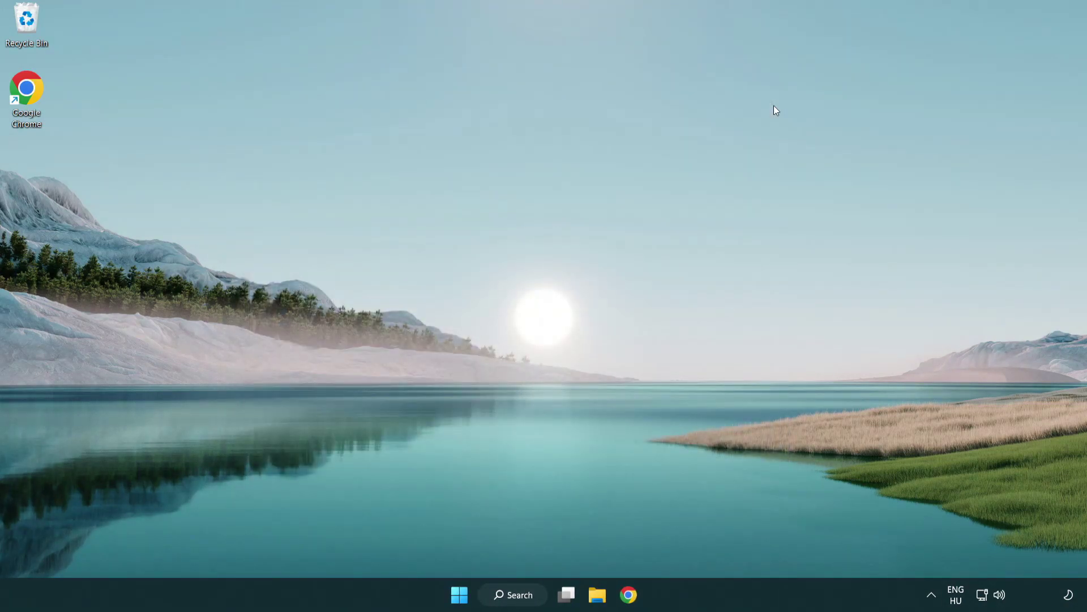
Step: Search for 'update' and open the Windows Update page in Settings
click(520, 594)
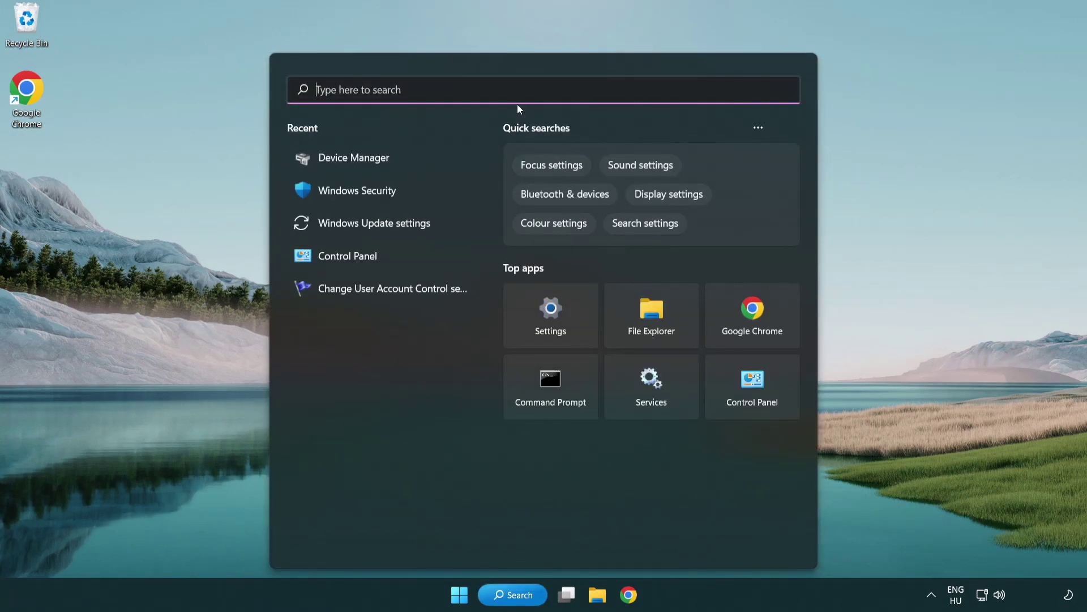
text(update)
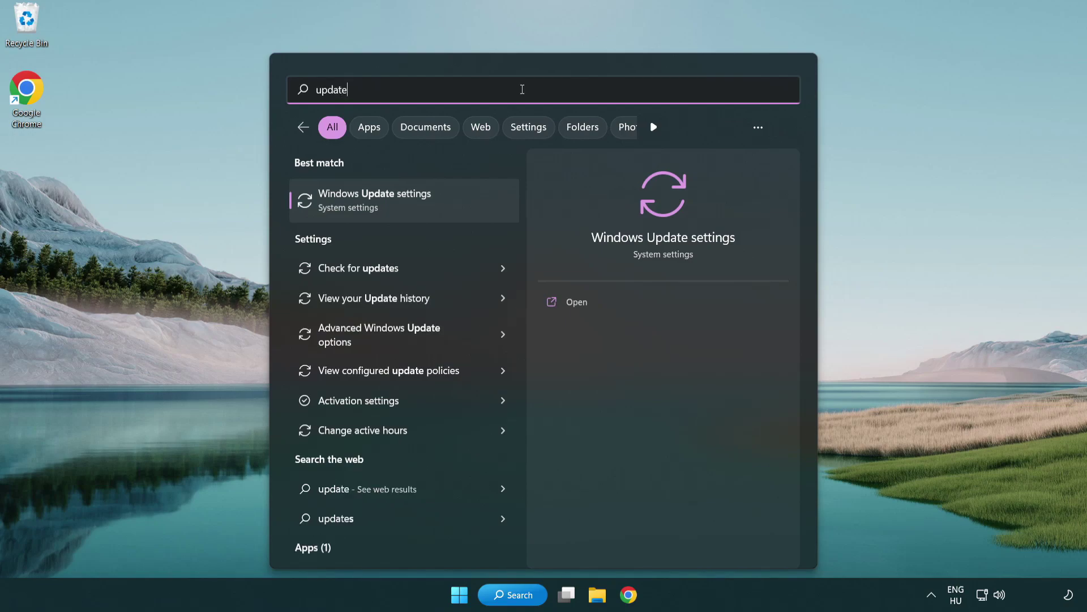
click(425, 209)
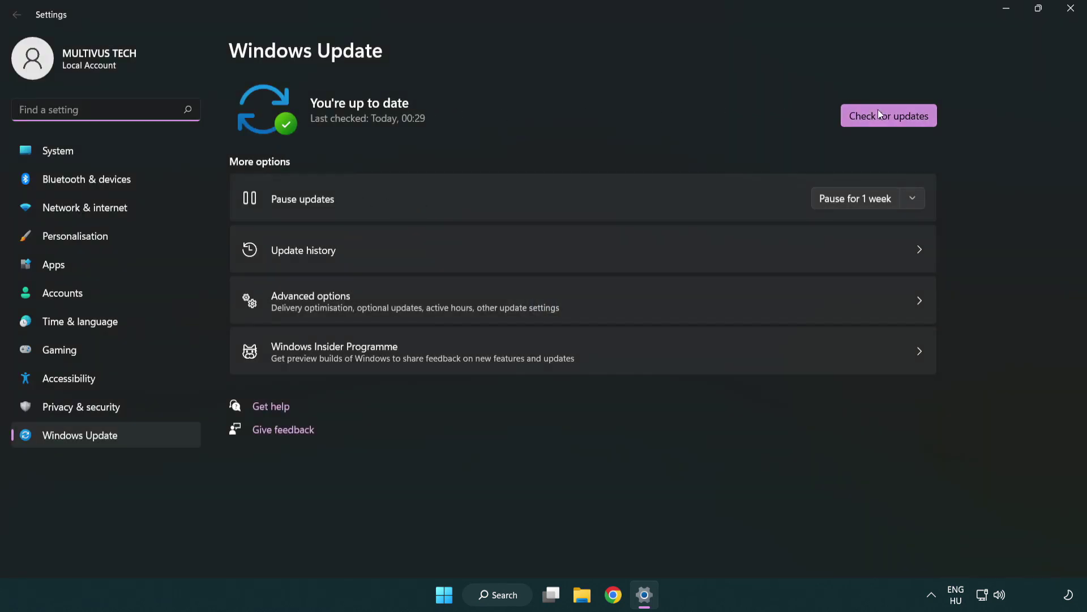
Step: Check for updates, confirm 'You're up to date', and close Settings
click(907, 120)
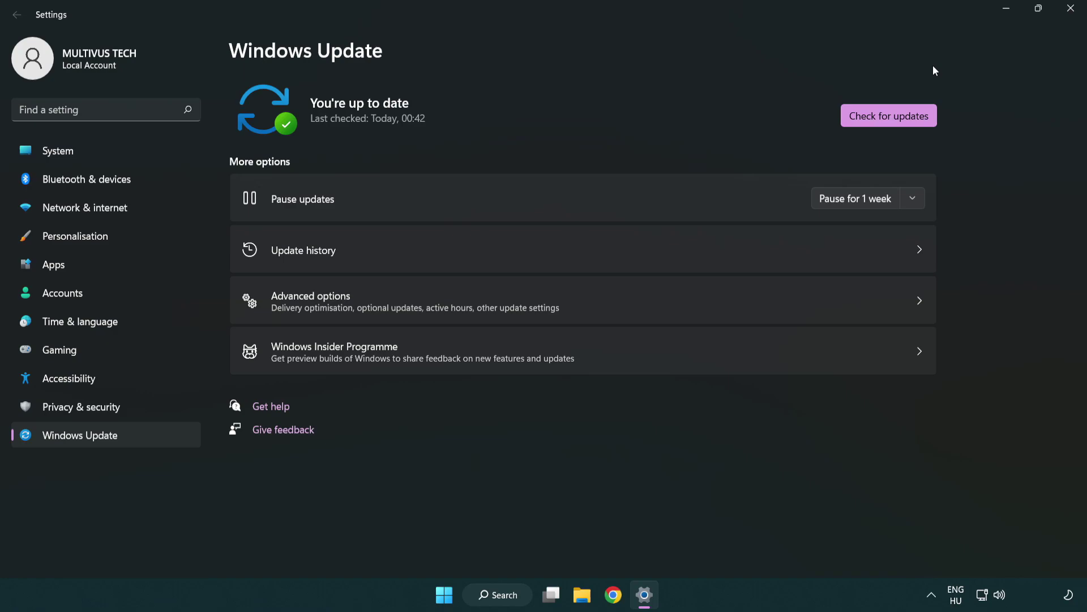
click(1067, 18)
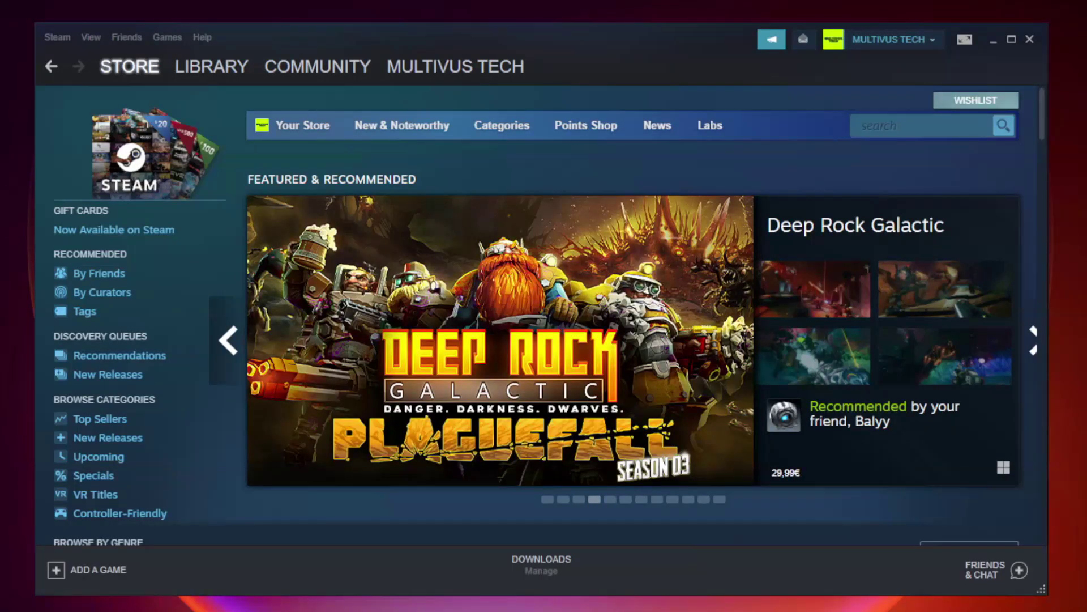
Step: Go to the Steam Library and right-click YOUR NOT WORKING GAME under Favorites
mouse_move(180, 70)
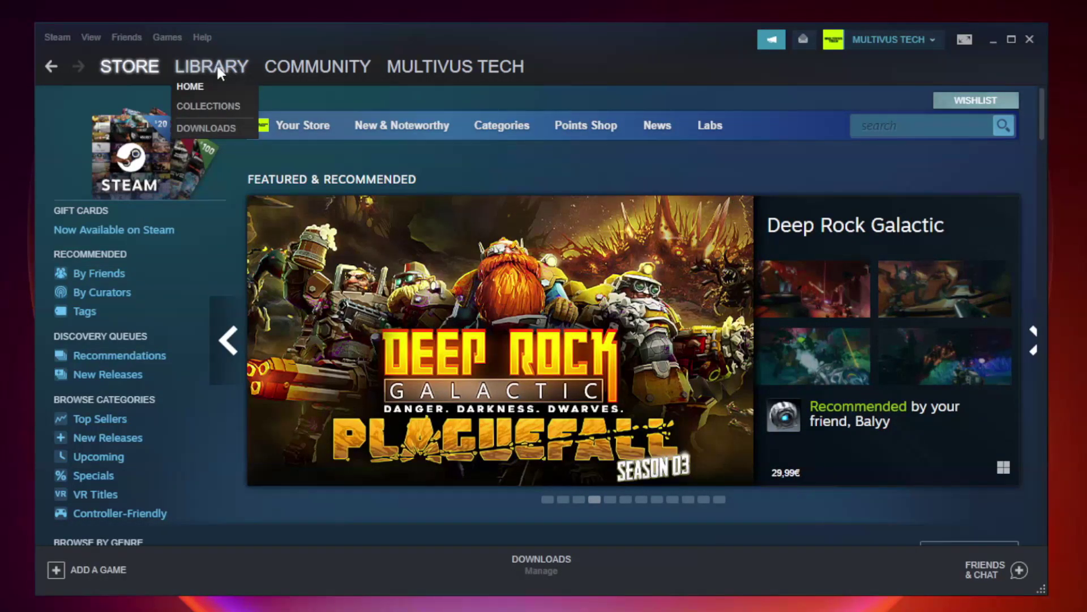
click(220, 72)
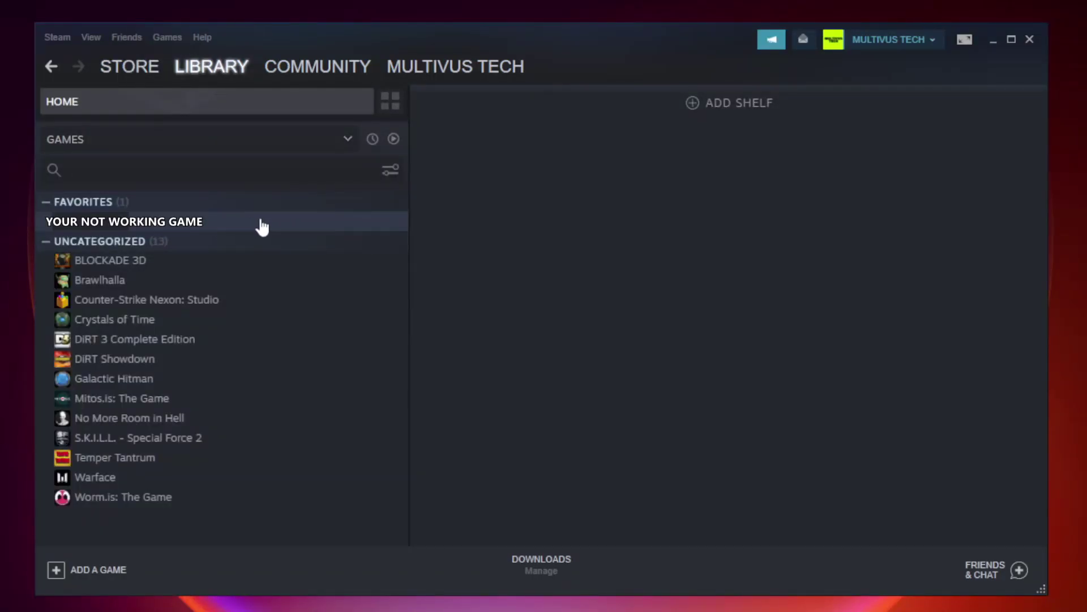
click(233, 221)
right_click(235, 226)
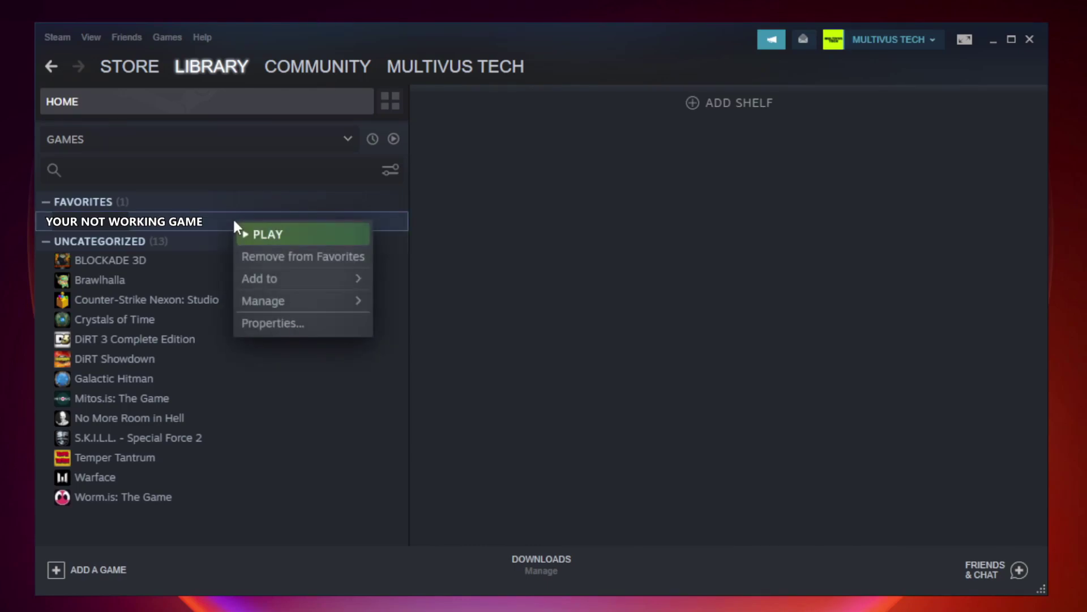
Step: In the game's Properties, verify integrity of local files, validating all 9192 files
click(299, 321)
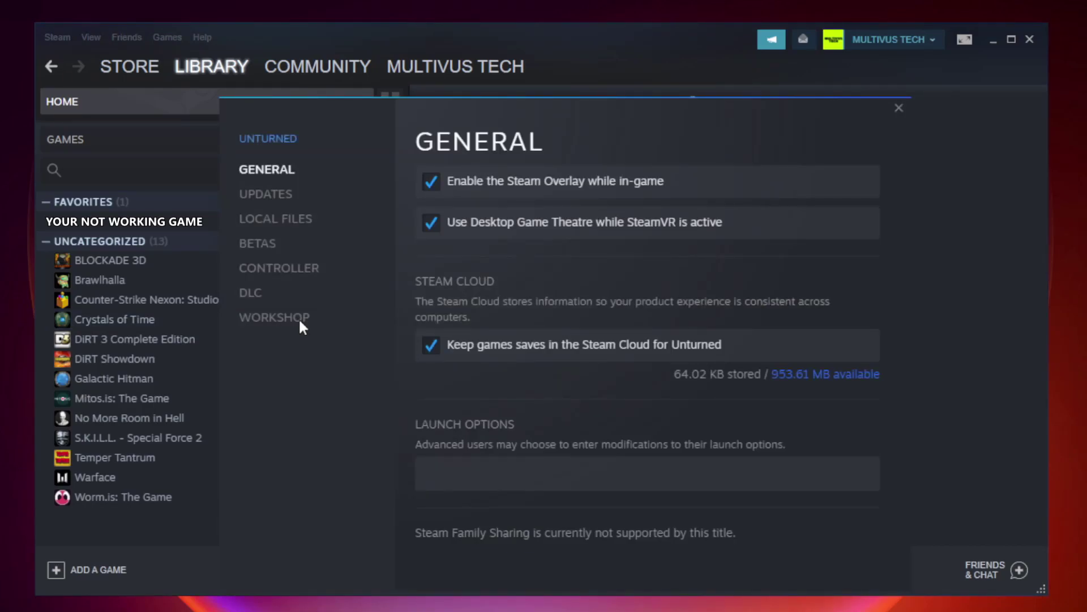
click(290, 227)
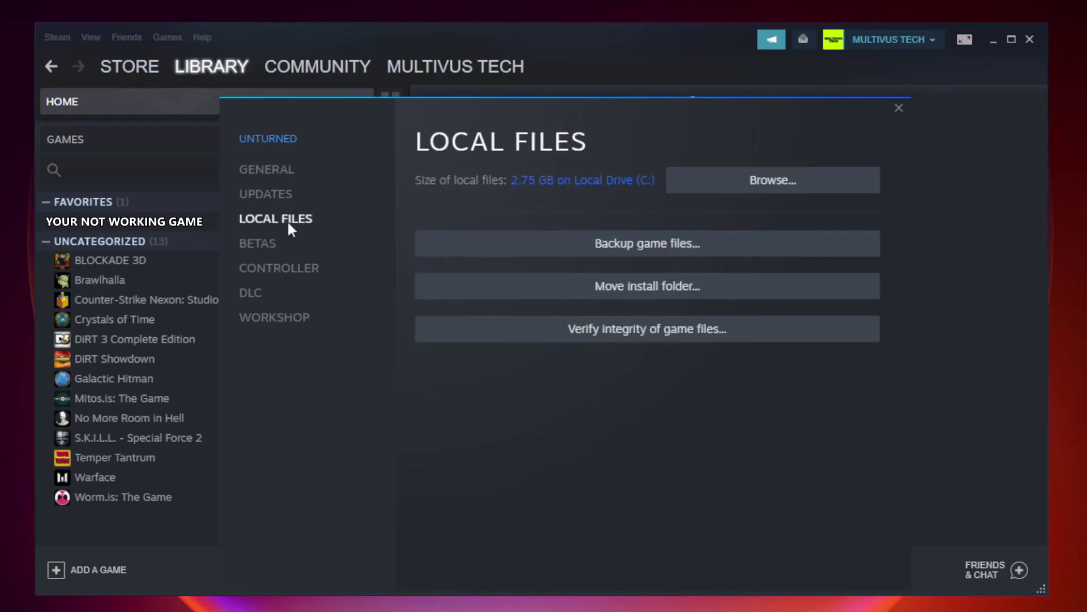
click(659, 334)
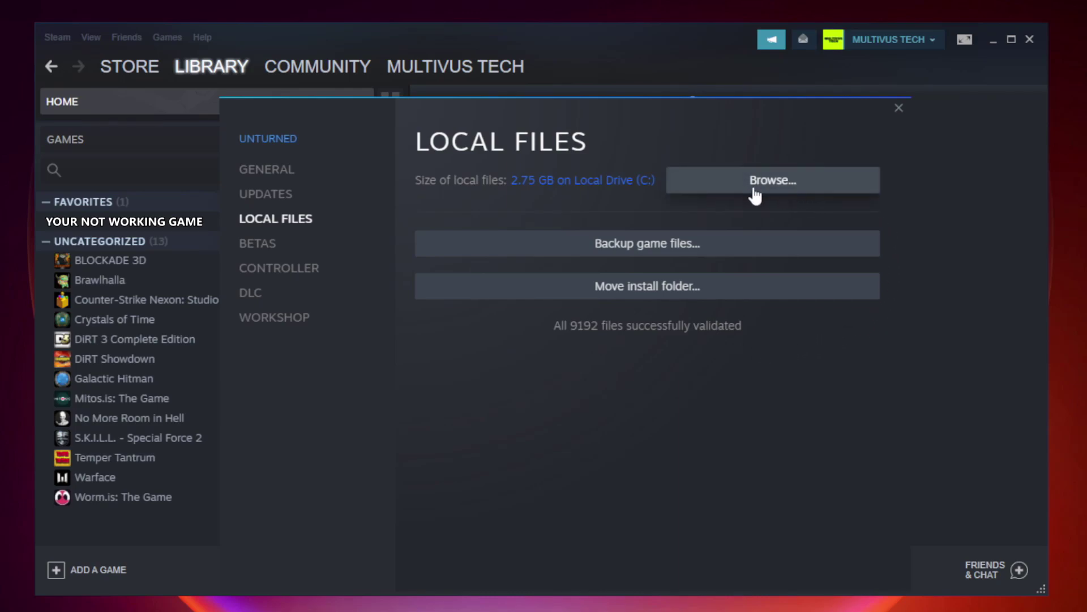
Step: Open the game's steamapps\common install folder and right-click the YOUR NOT WORKING GAME shortcut
click(776, 189)
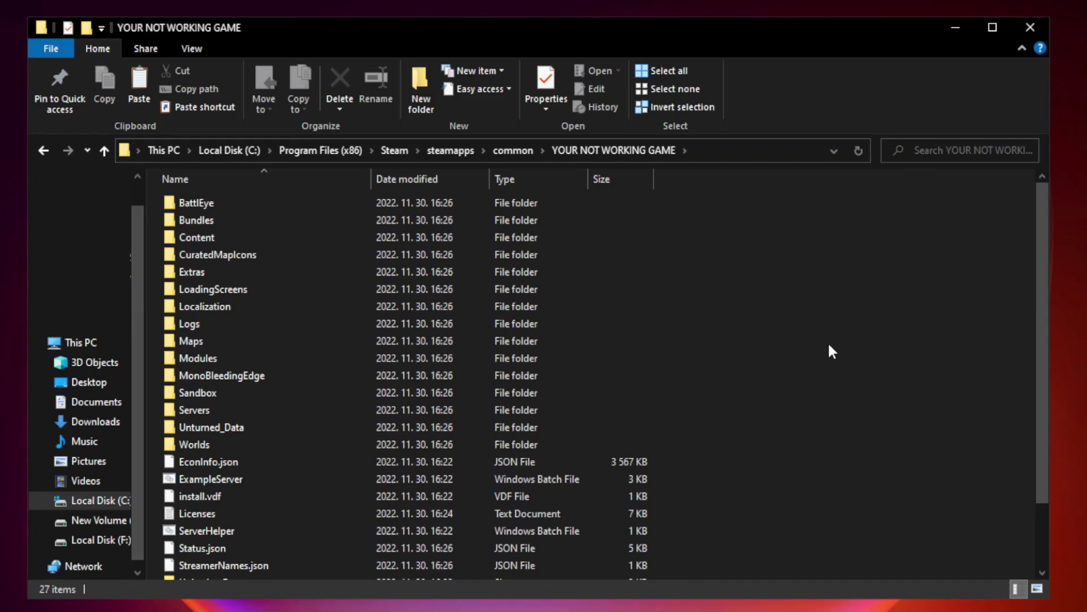
drag(1044, 296, 1044, 390)
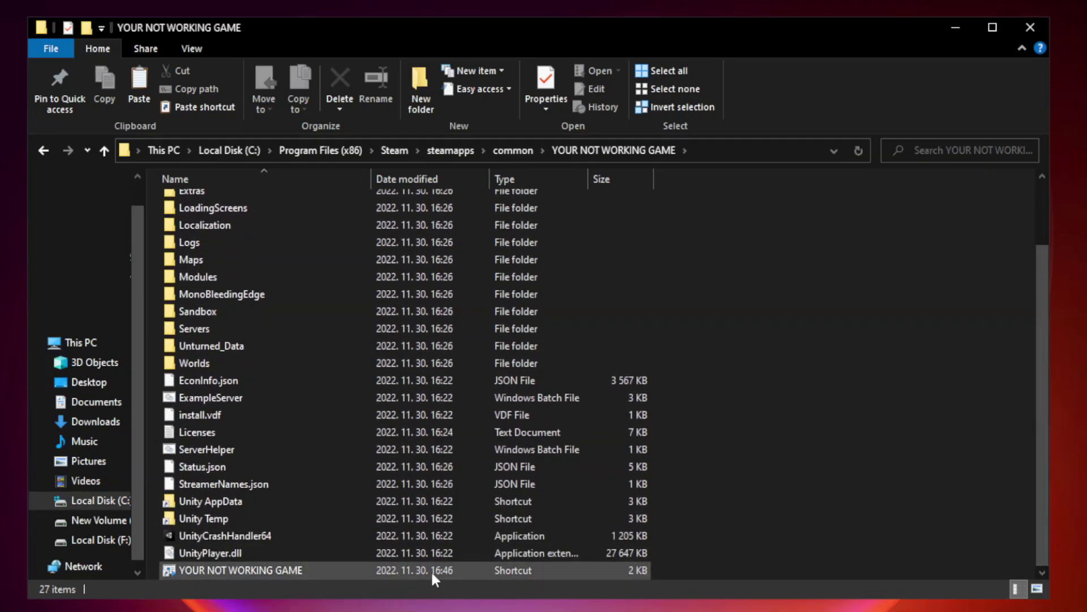
click(375, 572)
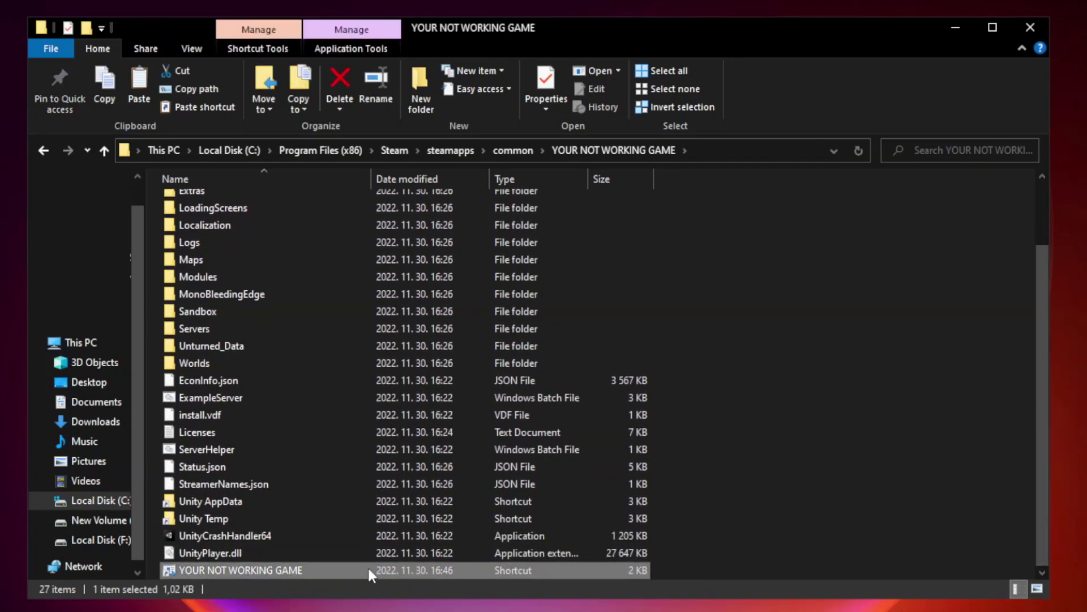
right_click(369, 573)
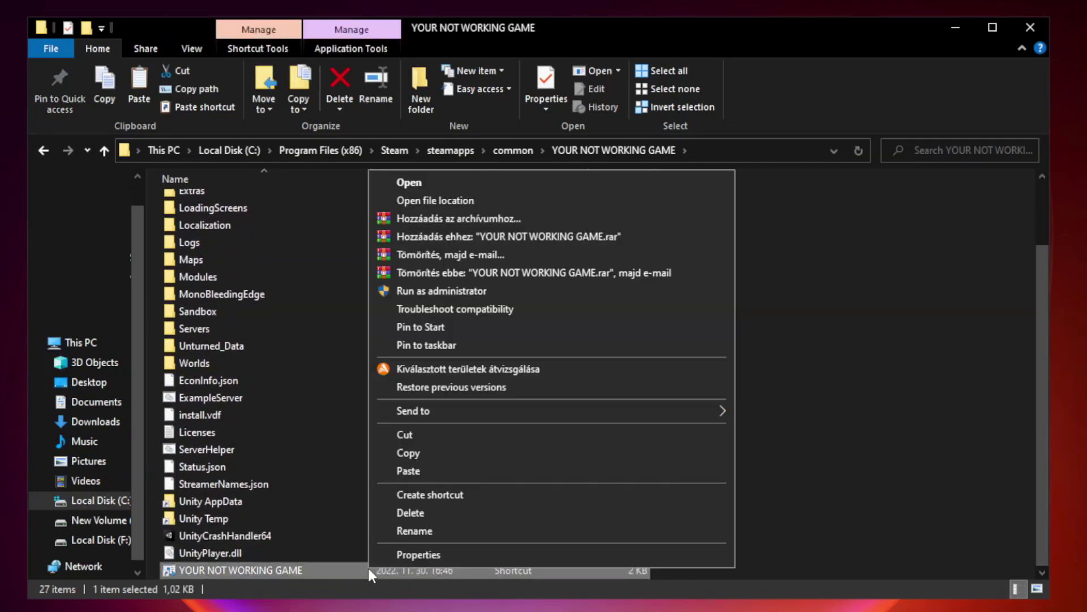
Step: In the shortcut's Properties, enable compatibility mode on the Compatibility tab and show the Windows versions
click(548, 554)
drag(541, 299, 540, 123)
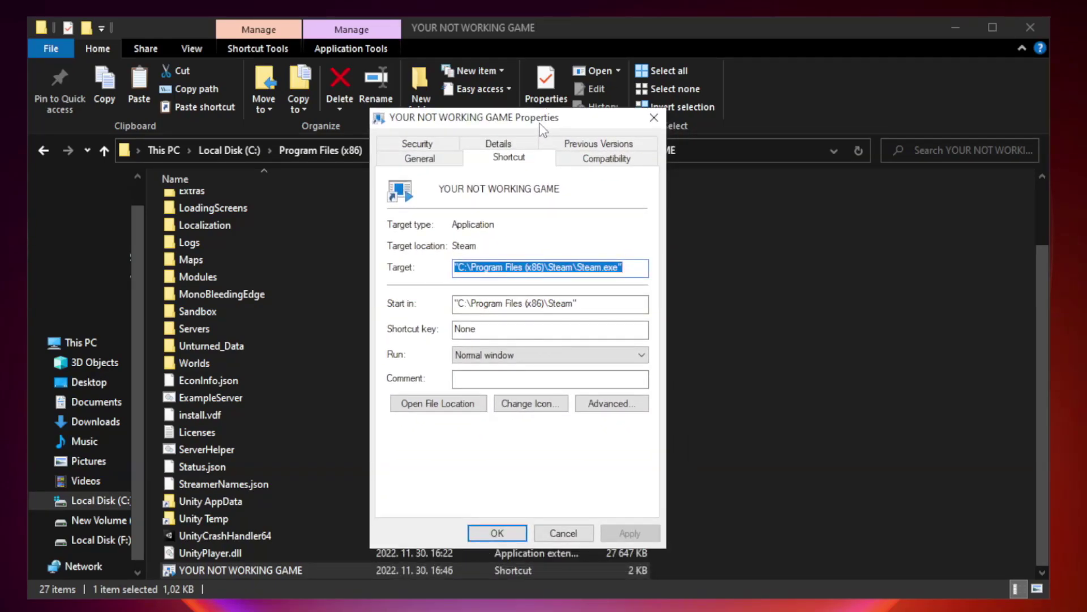
click(601, 160)
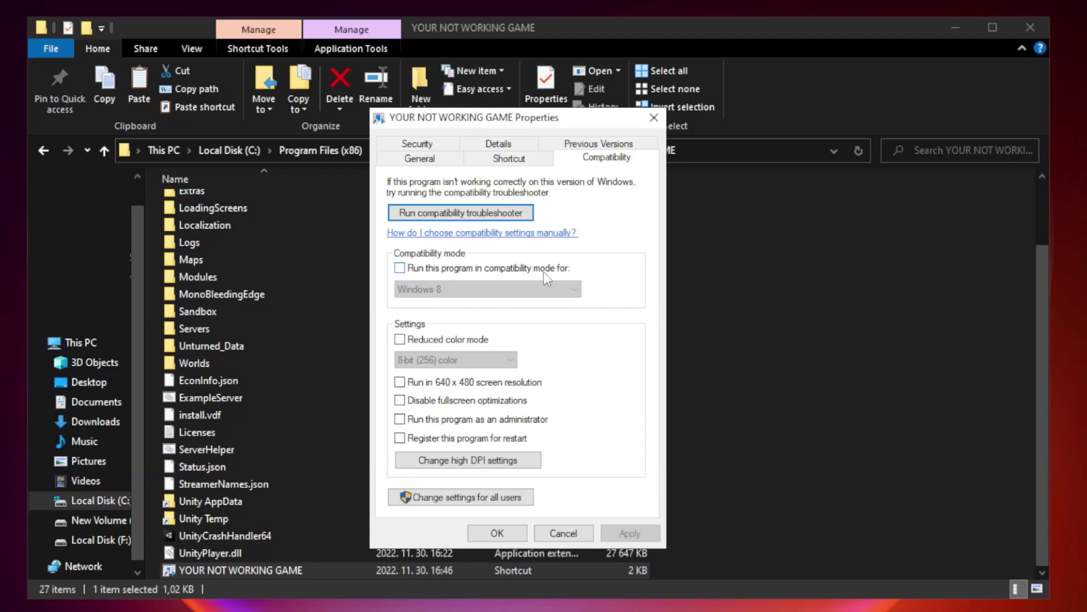
click(433, 273)
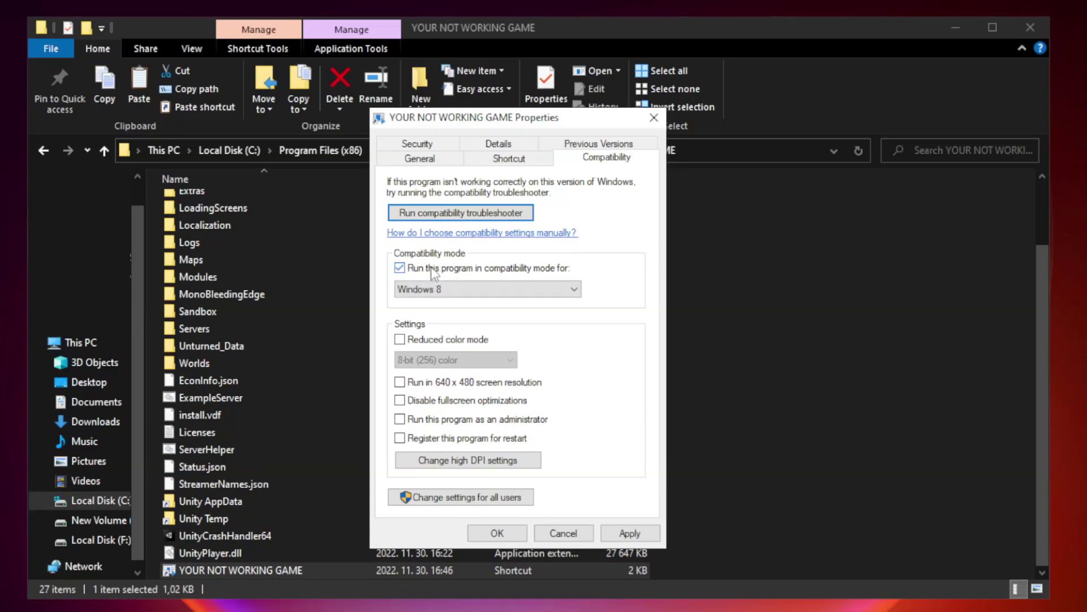
click(464, 287)
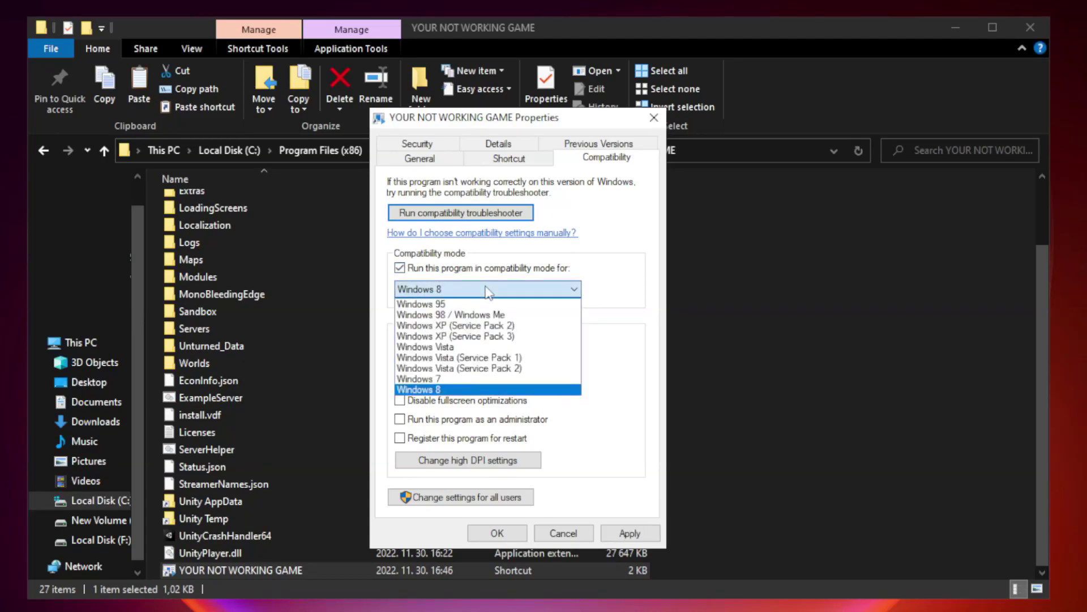
Step: Keep Windows 8, disable fullscreen optimizations, then apply and confirm with OK
click(459, 390)
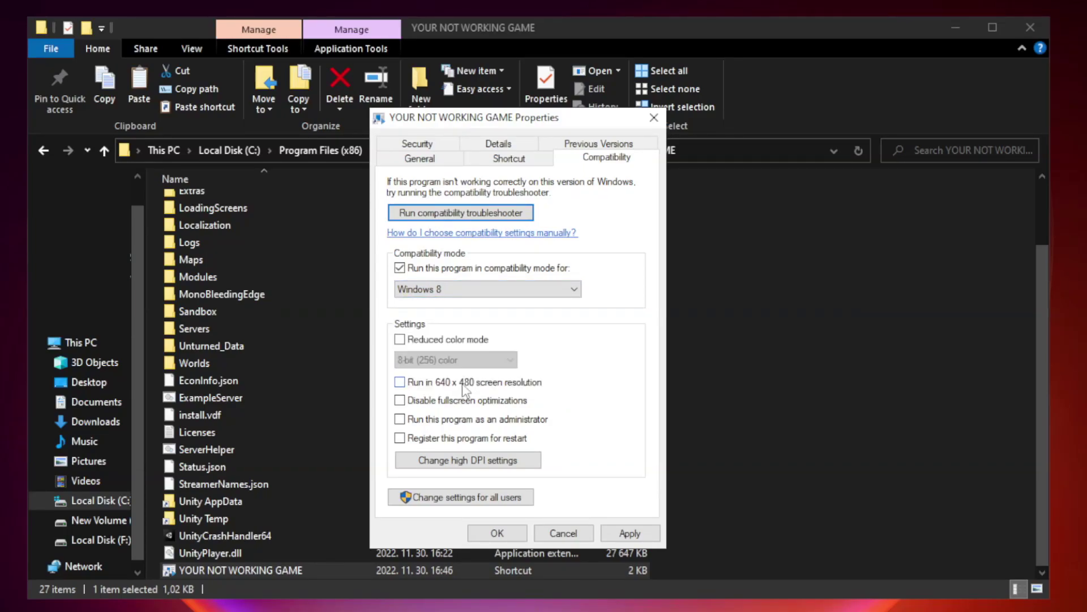
click(426, 402)
click(628, 533)
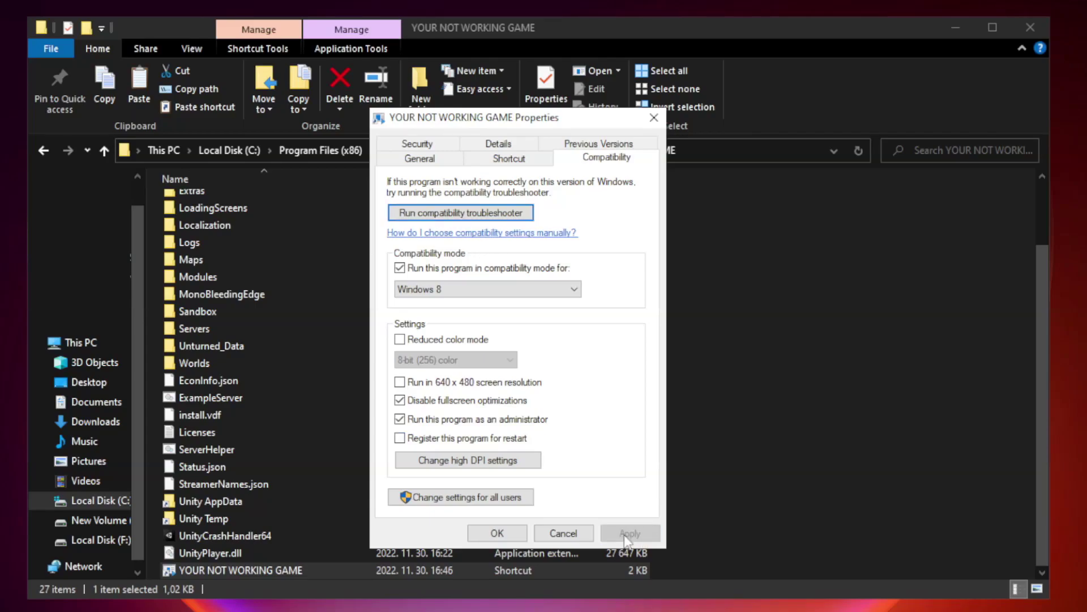
click(497, 533)
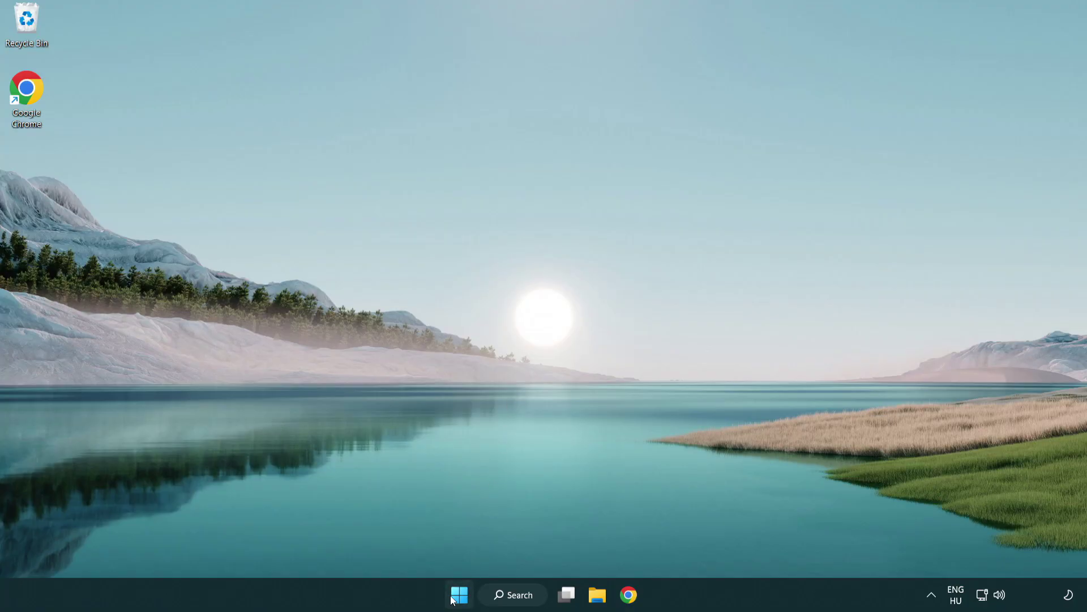
Step: Launch Task Manager from the Start button's right-click Win+X menu
right_click(460, 598)
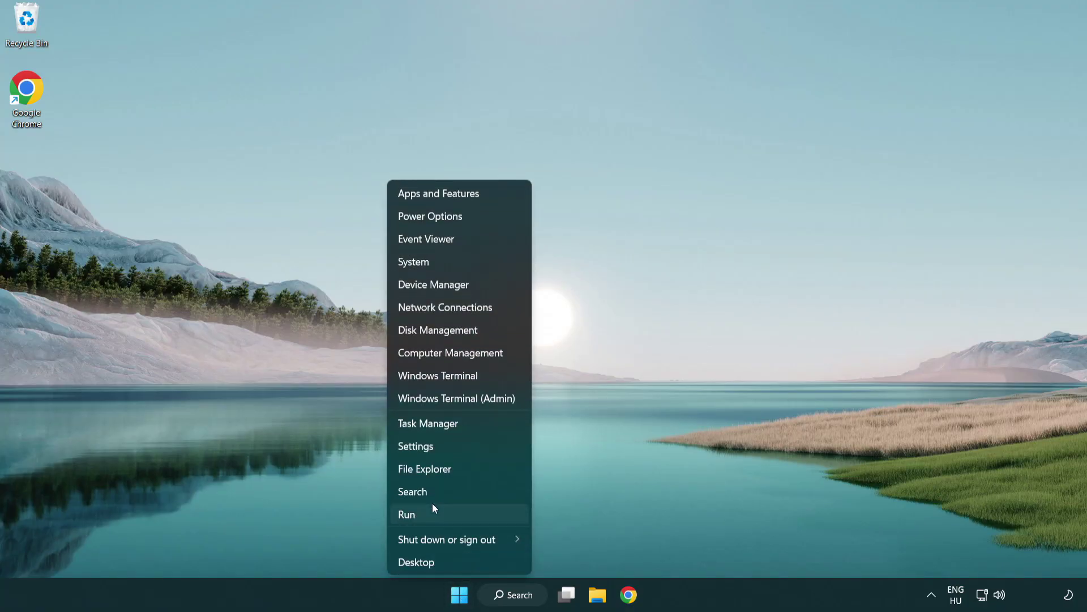
click(480, 425)
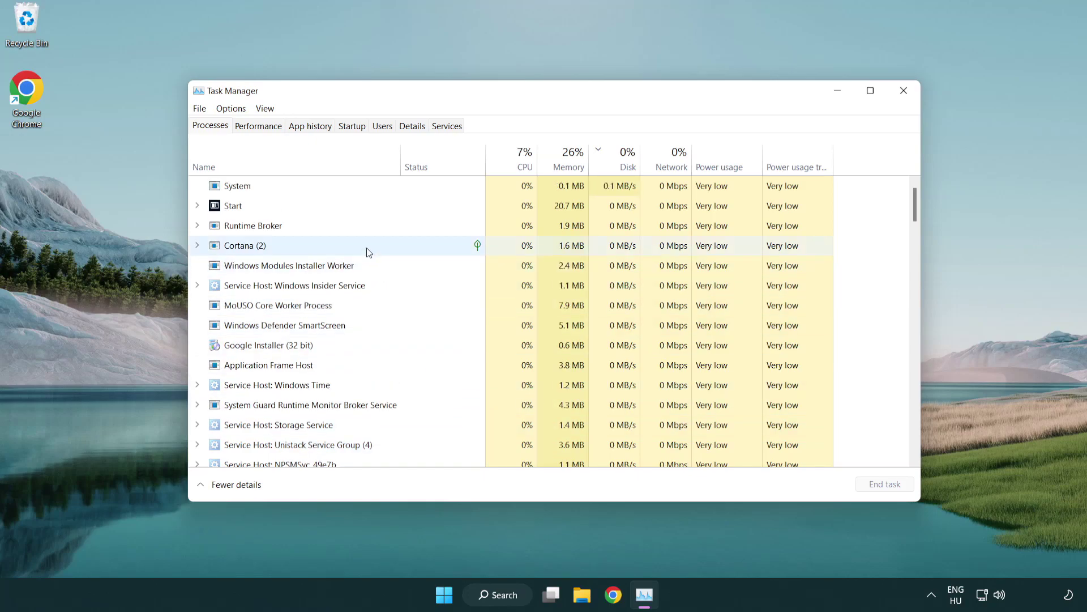
Step: On the Startup tab, disable Terminal, Phone Link, Cortana and Windows Security notification
click(353, 126)
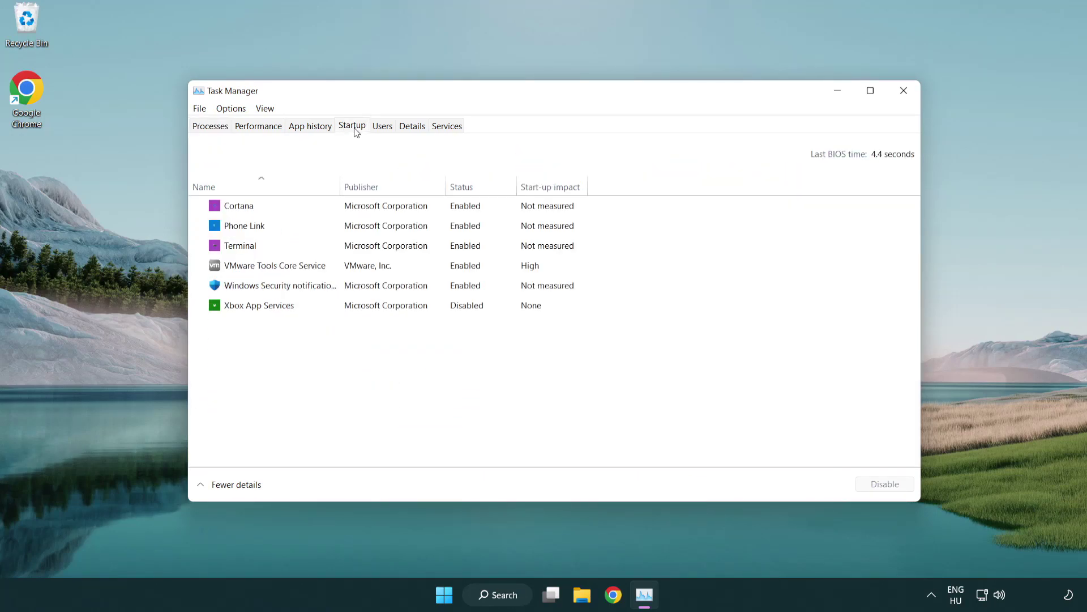
click(356, 248)
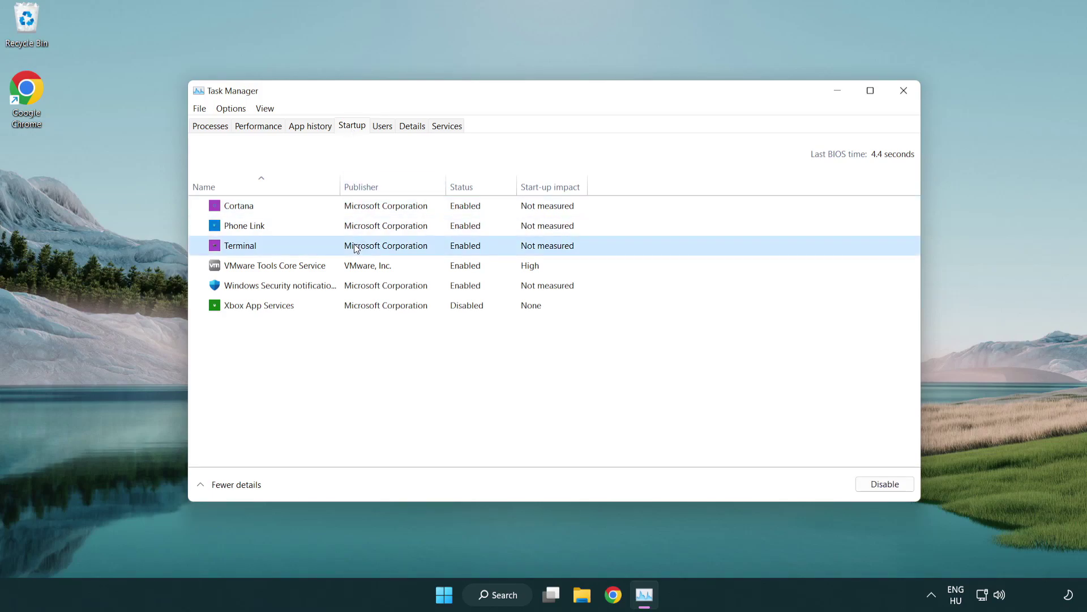
click(872, 484)
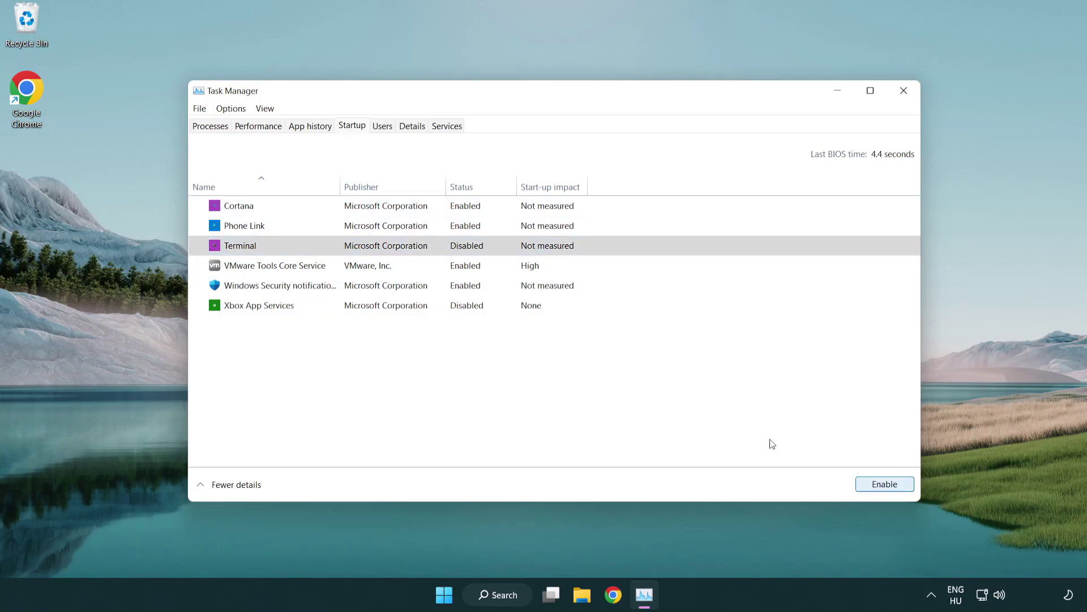
click(453, 228)
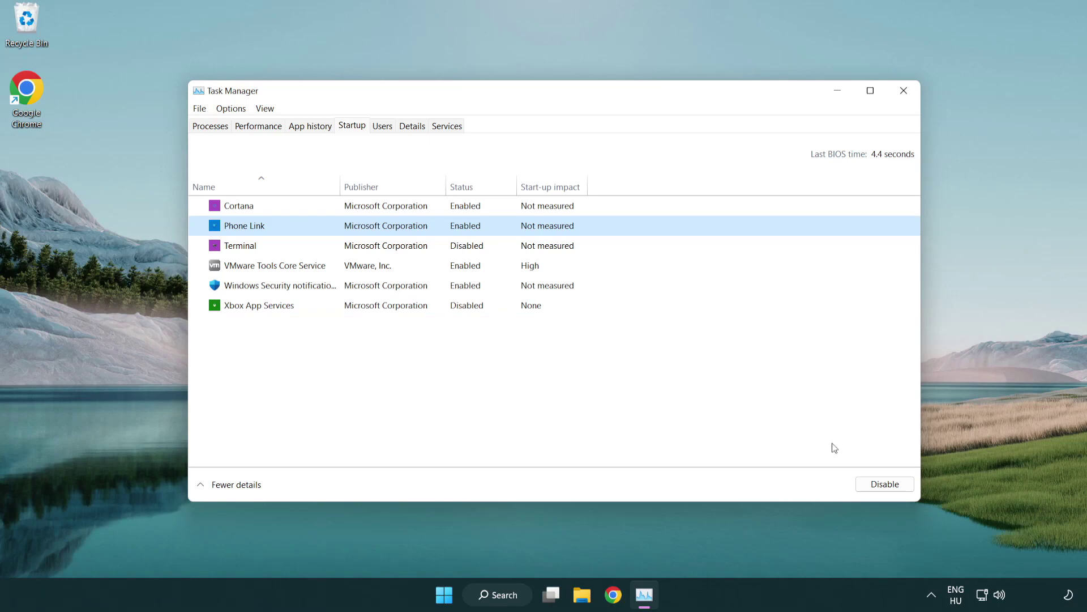
click(883, 484)
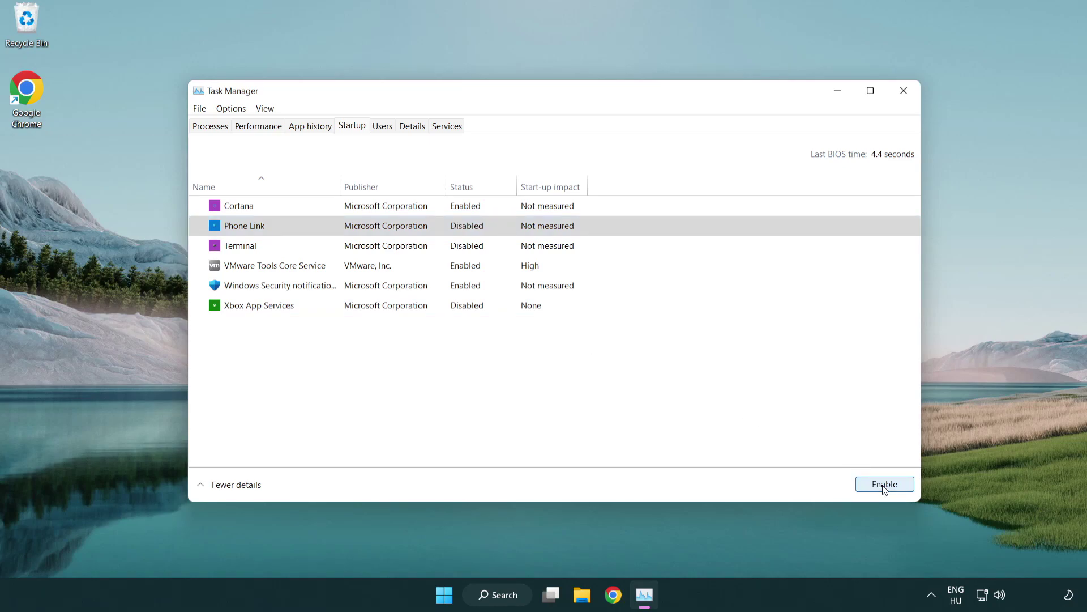
click(388, 211)
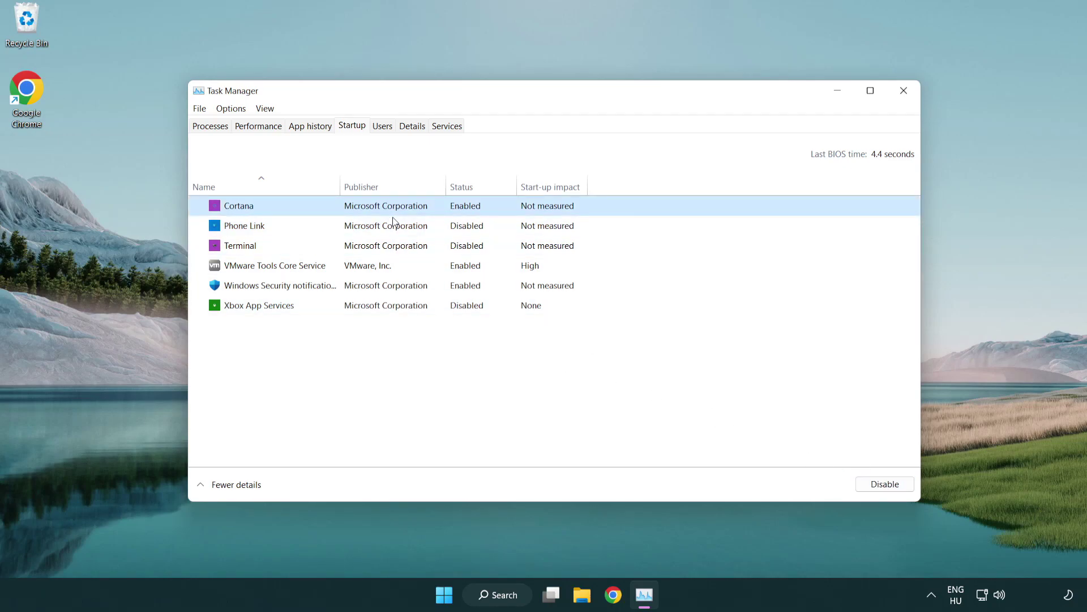
click(861, 480)
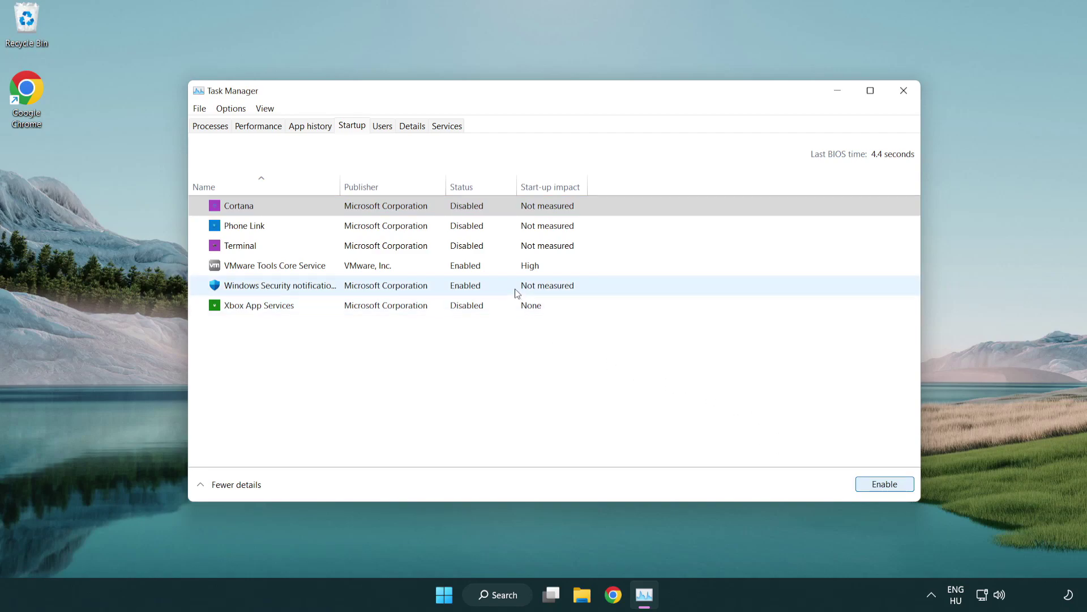
click(517, 293)
click(858, 481)
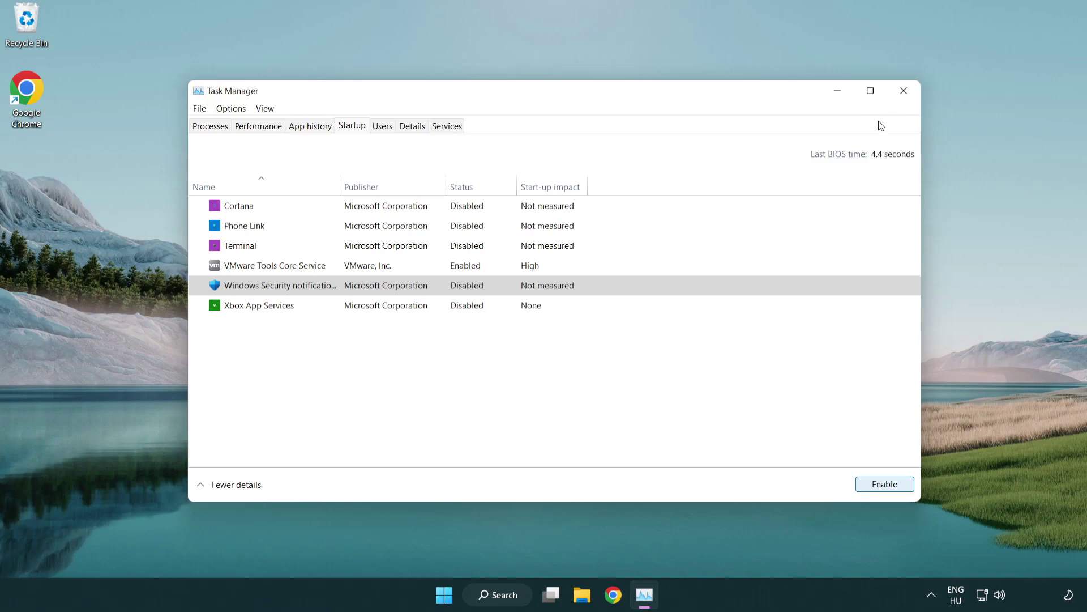
Step: Close Task Manager and download dxwebsetup.exe from Chrome's DirectX End-User Runtime page
click(907, 97)
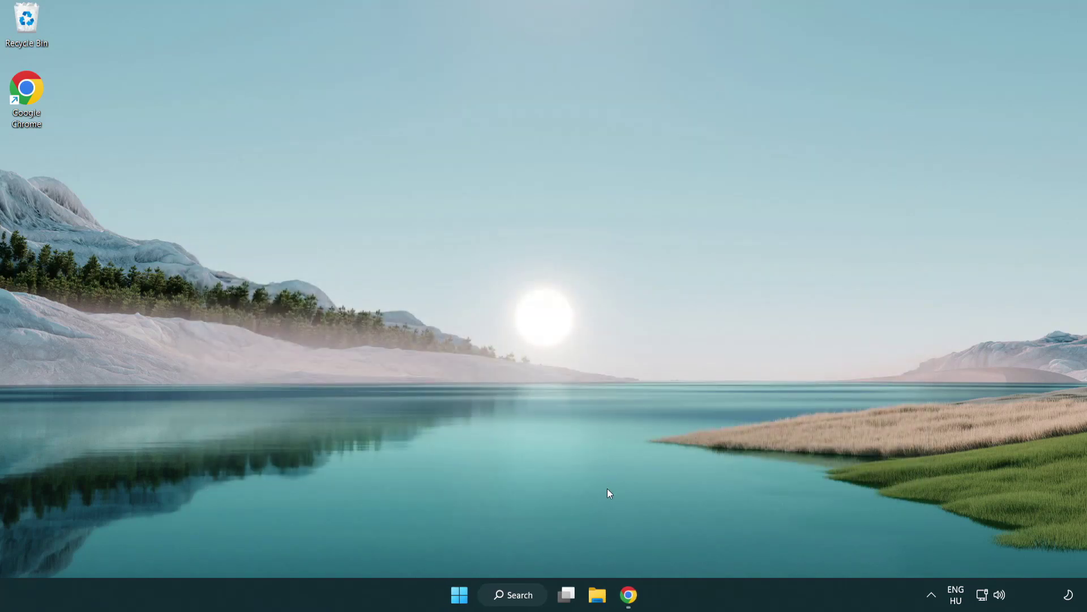
click(628, 594)
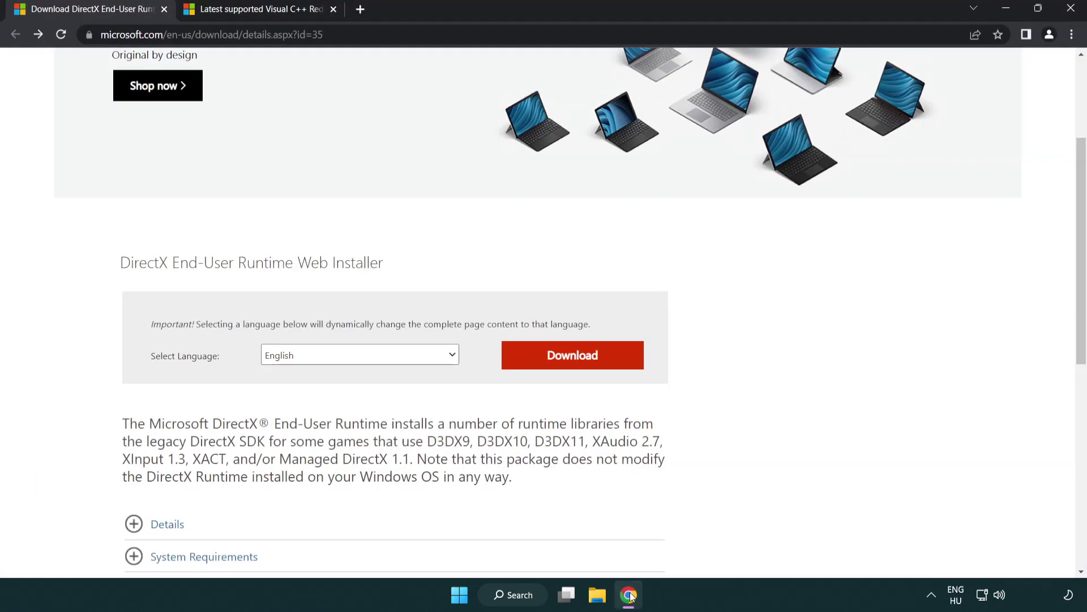
scroll(464, 501, up, 3)
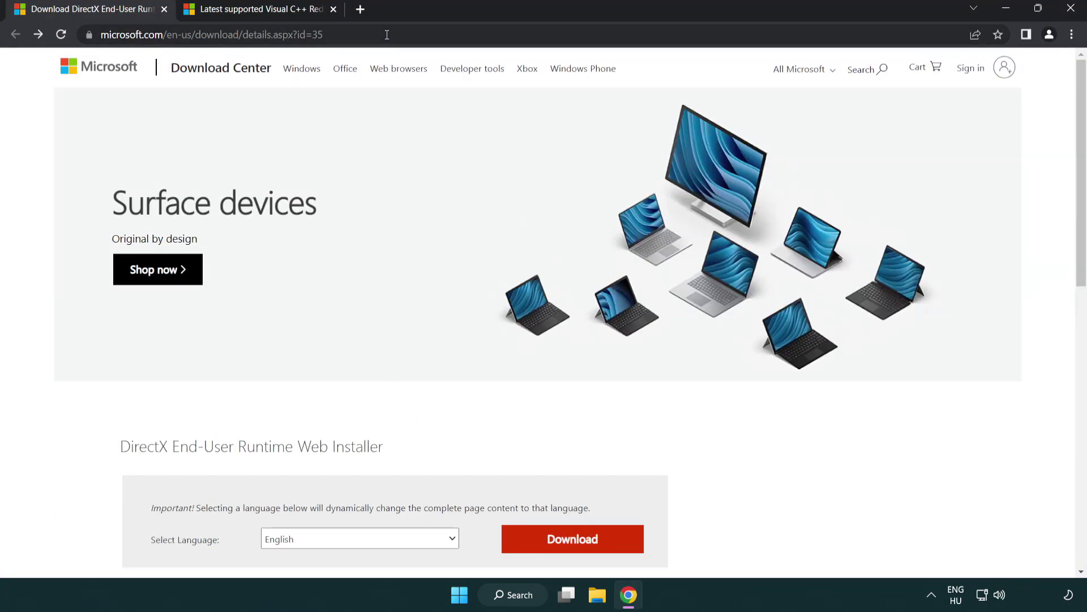
click(79, 31)
click(1040, 247)
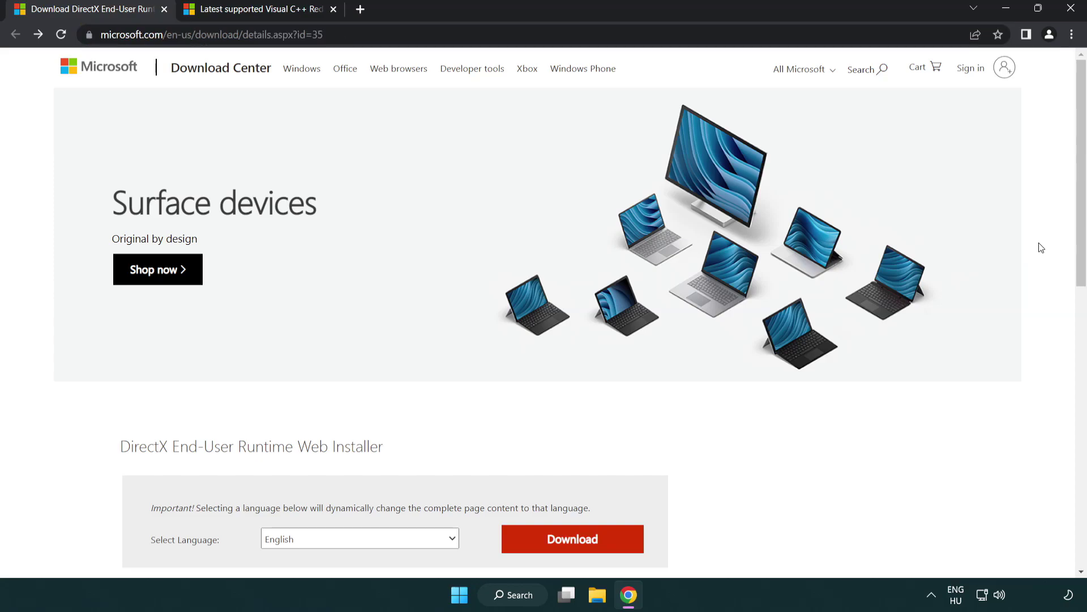
scroll(1070, 247, down, 3)
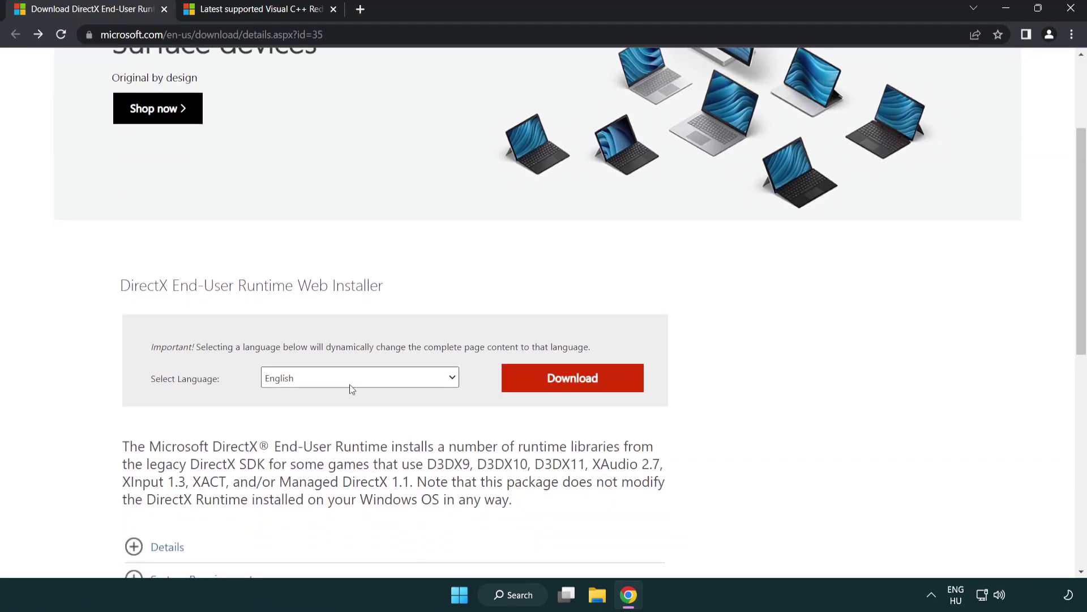
click(577, 389)
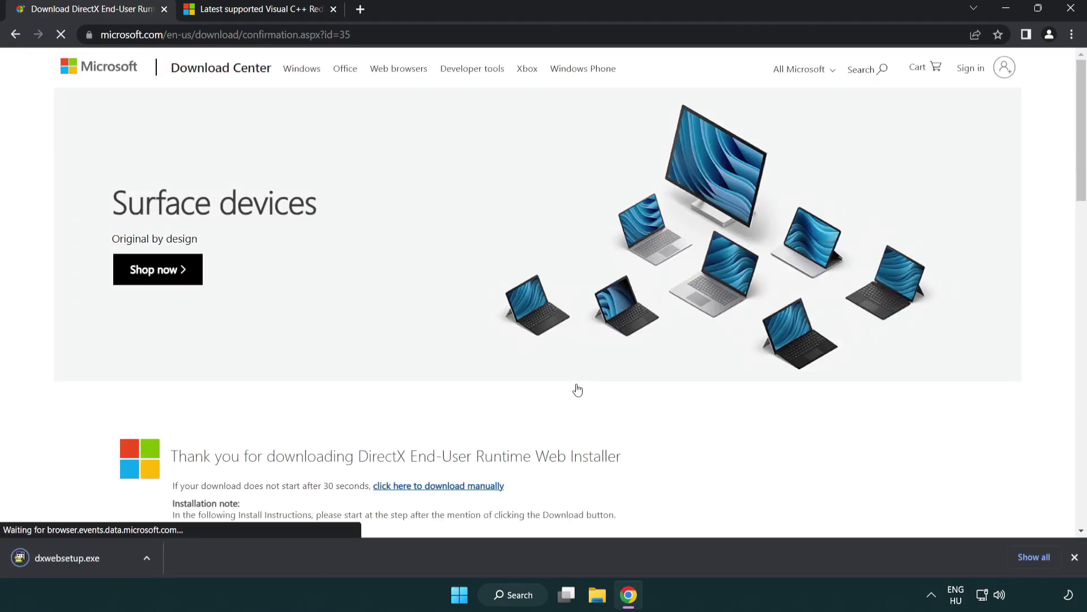
Step: Run dxwebsetup.exe, accept the license, decline the Bing Bar, and finish setup
click(70, 560)
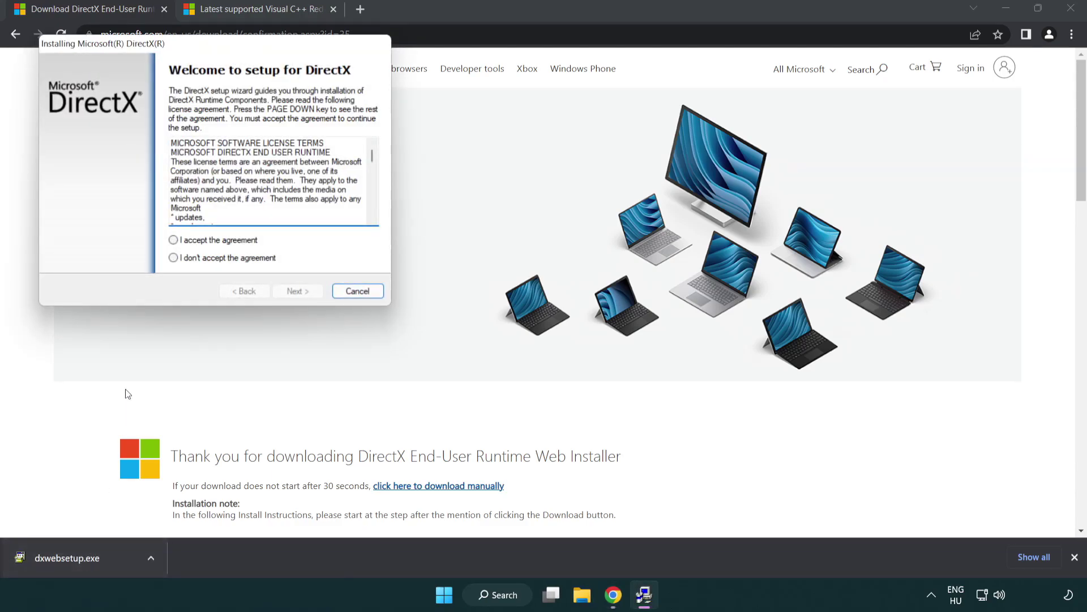
drag(164, 50, 477, 170)
drag(687, 277, 682, 332)
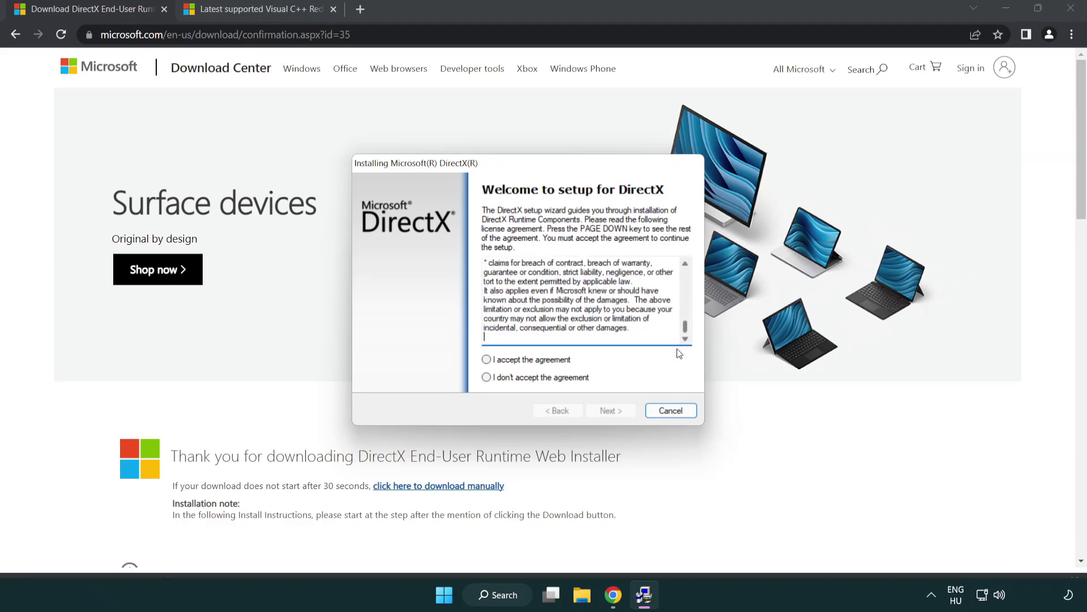
click(487, 360)
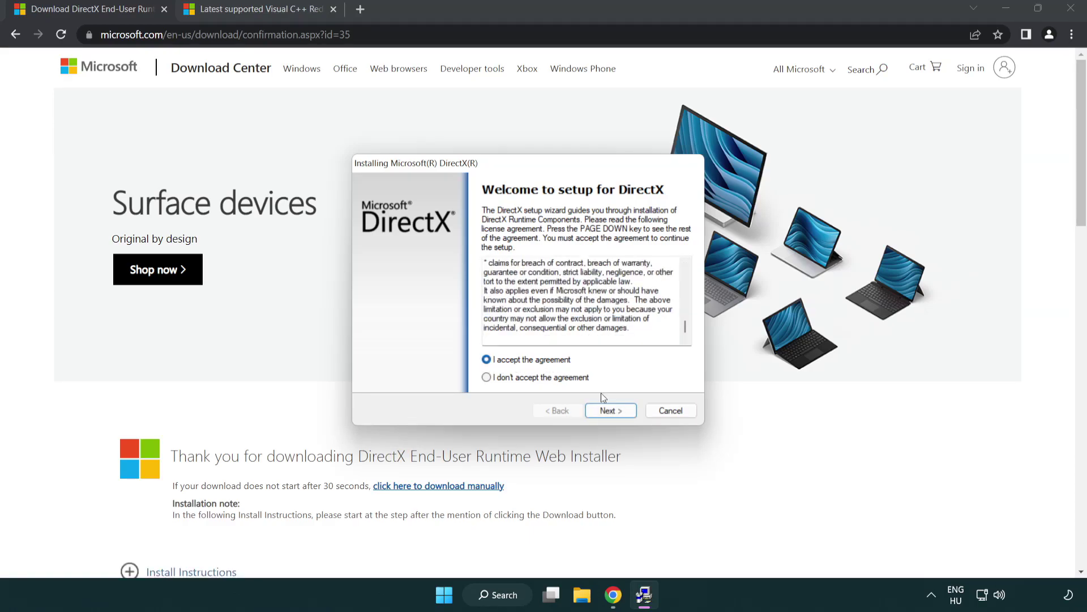
click(611, 411)
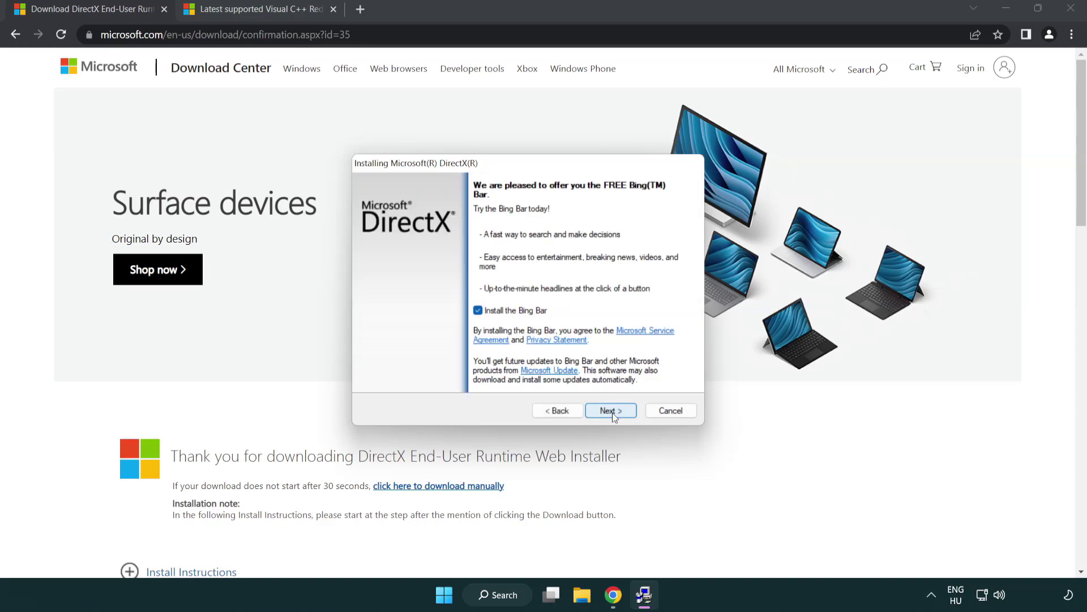
click(478, 312)
click(613, 409)
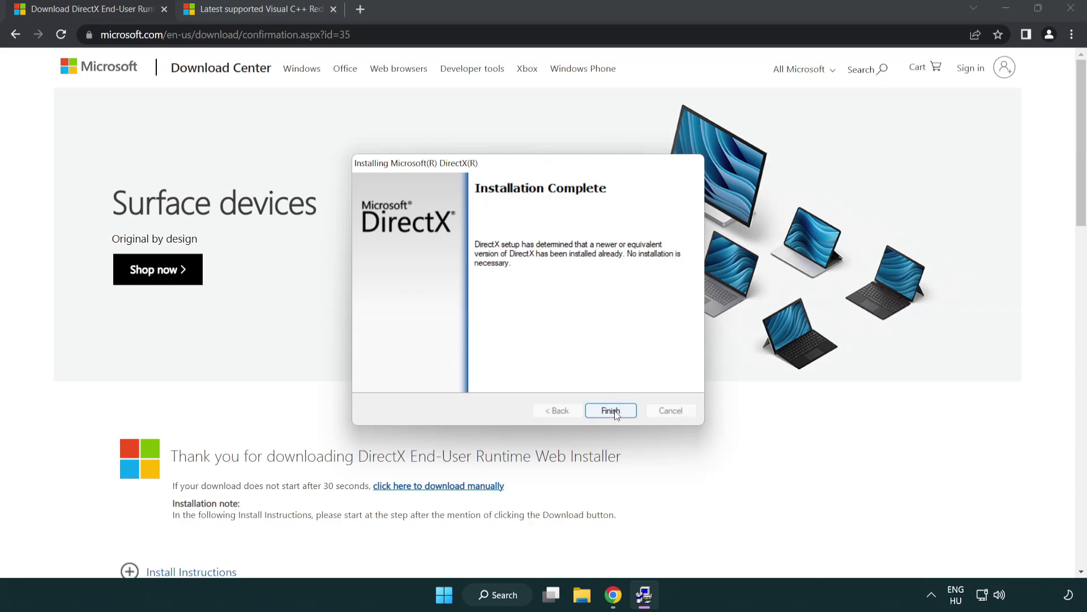
click(612, 407)
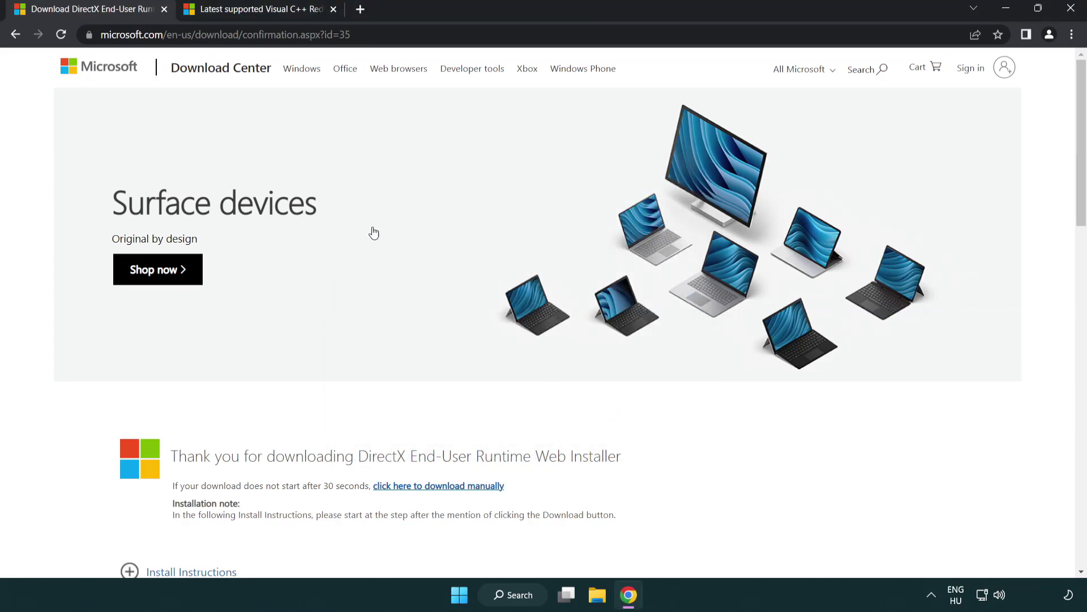
Step: Close the DirectX tab and download the ARM64, x86 and x64 vc_redist installers
click(164, 10)
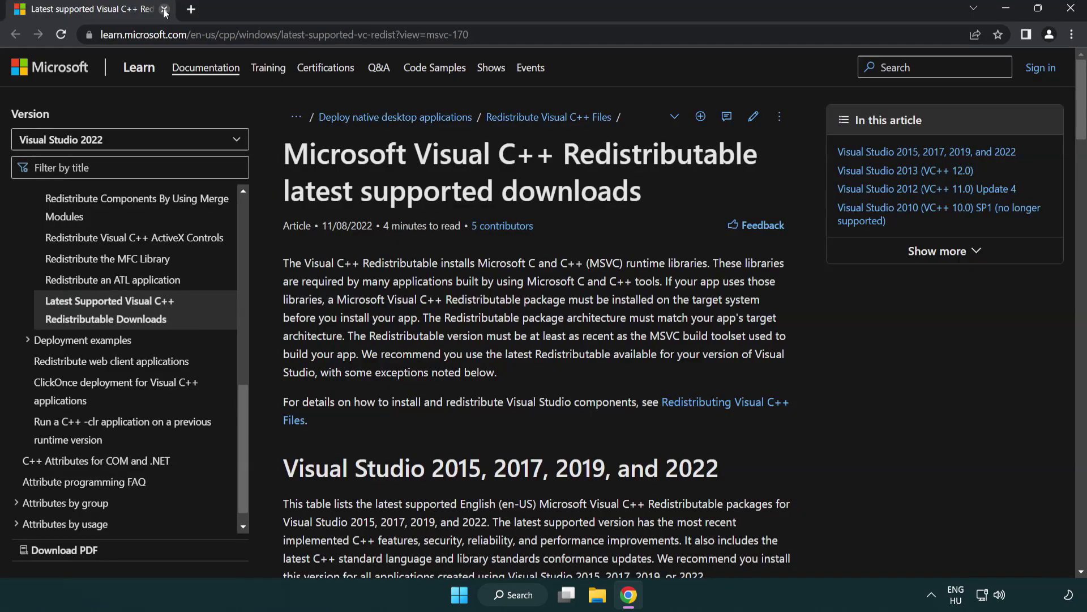
click(503, 38)
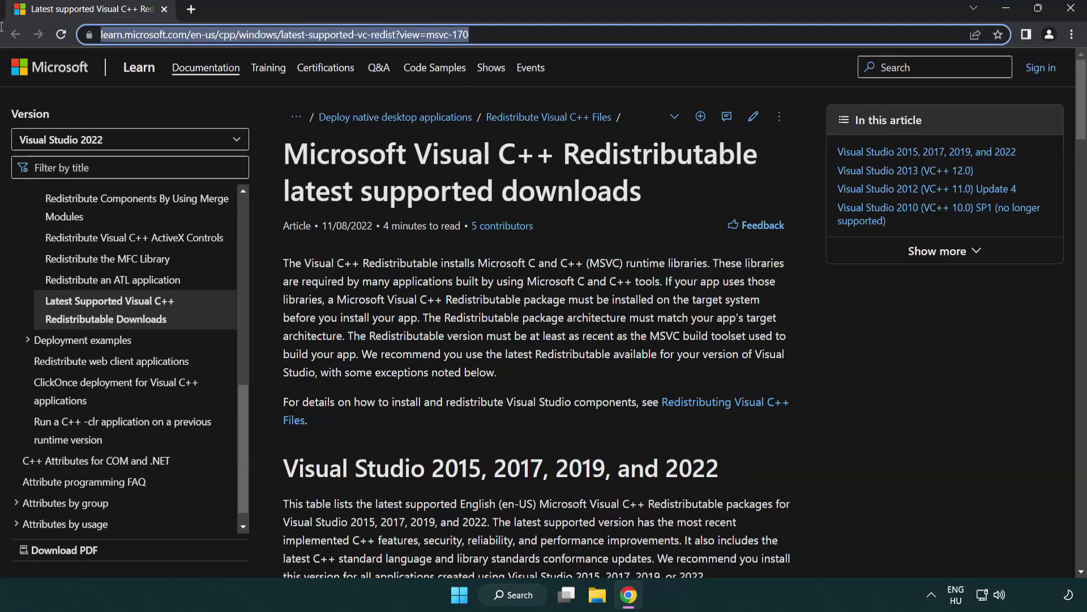
click(560, 187)
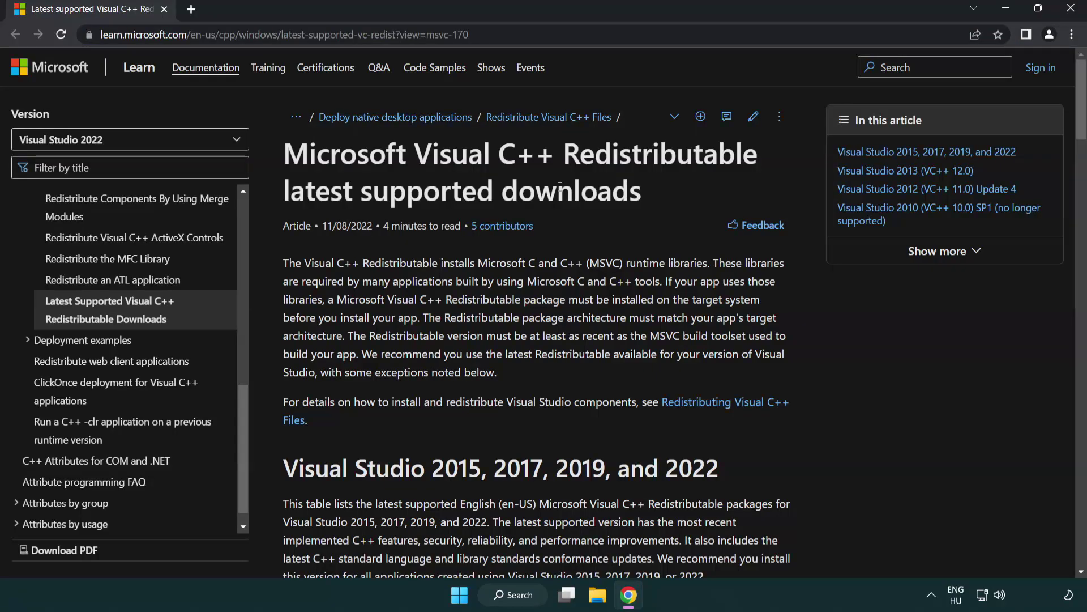
scroll(560, 187, down, 6)
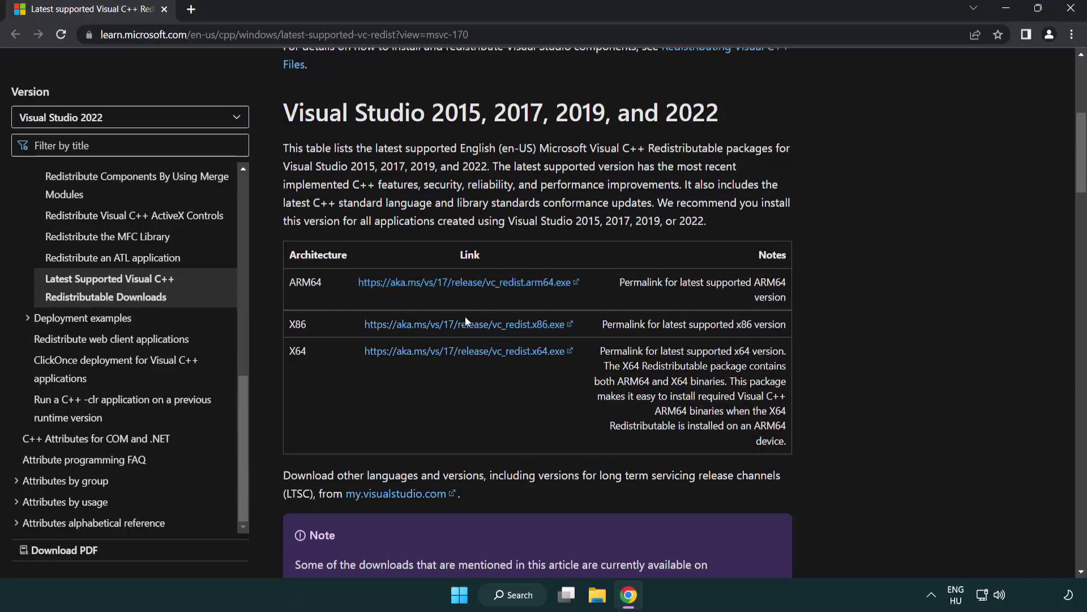
click(446, 284)
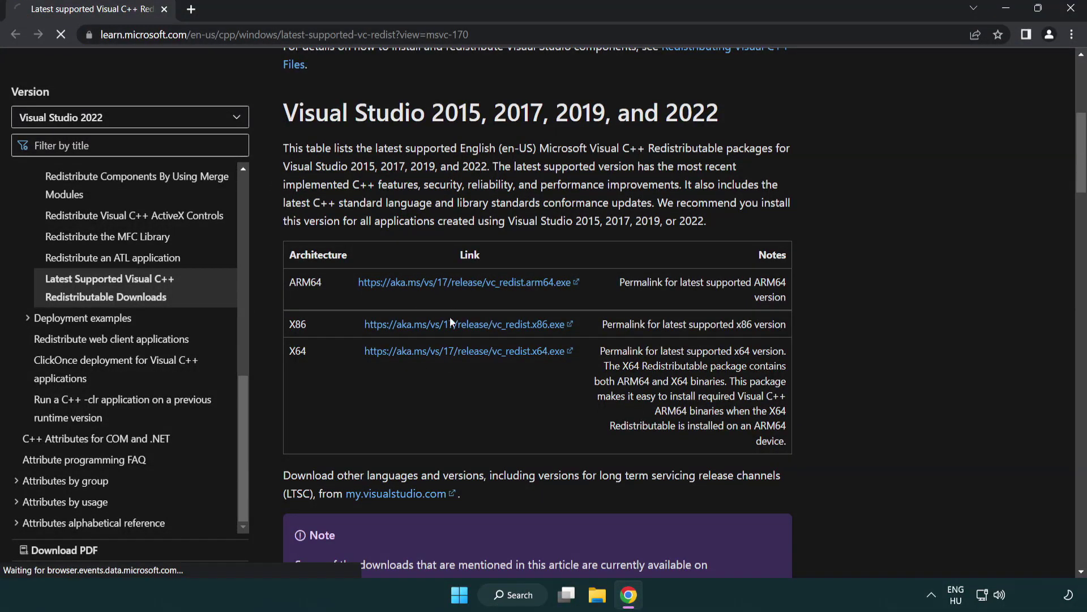
click(456, 352)
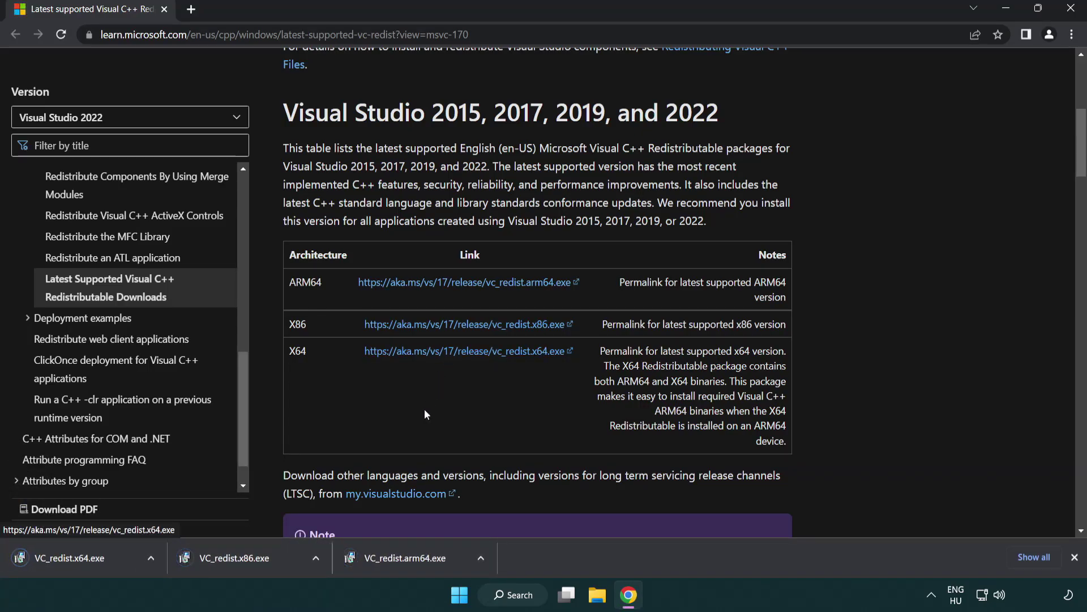
Step: Try installing the ARM64 redistributable, then dismiss its unsupported-processor failure
click(416, 566)
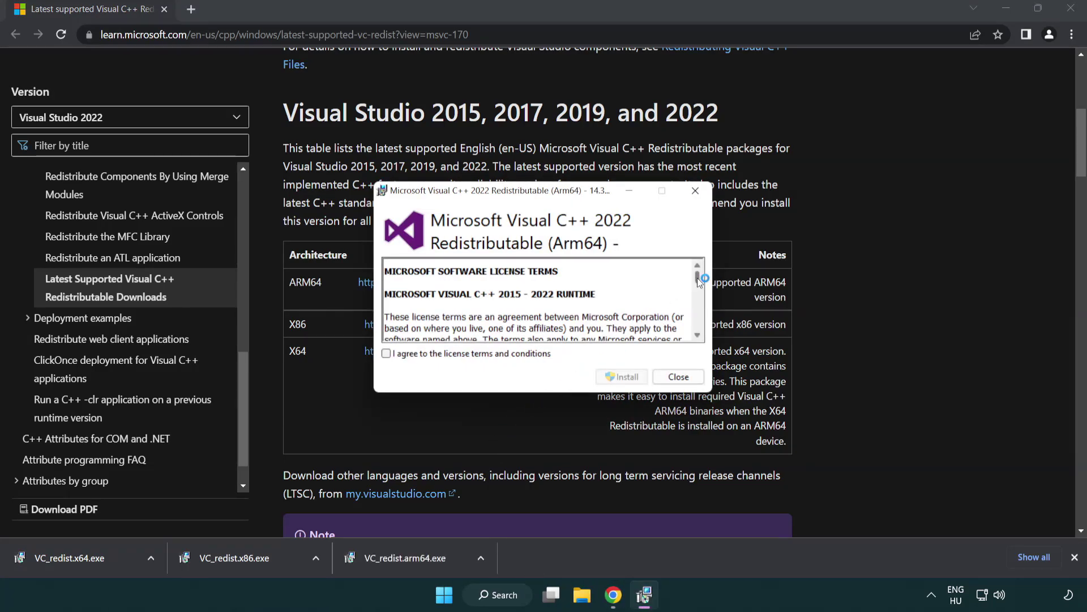
drag(697, 277, 708, 334)
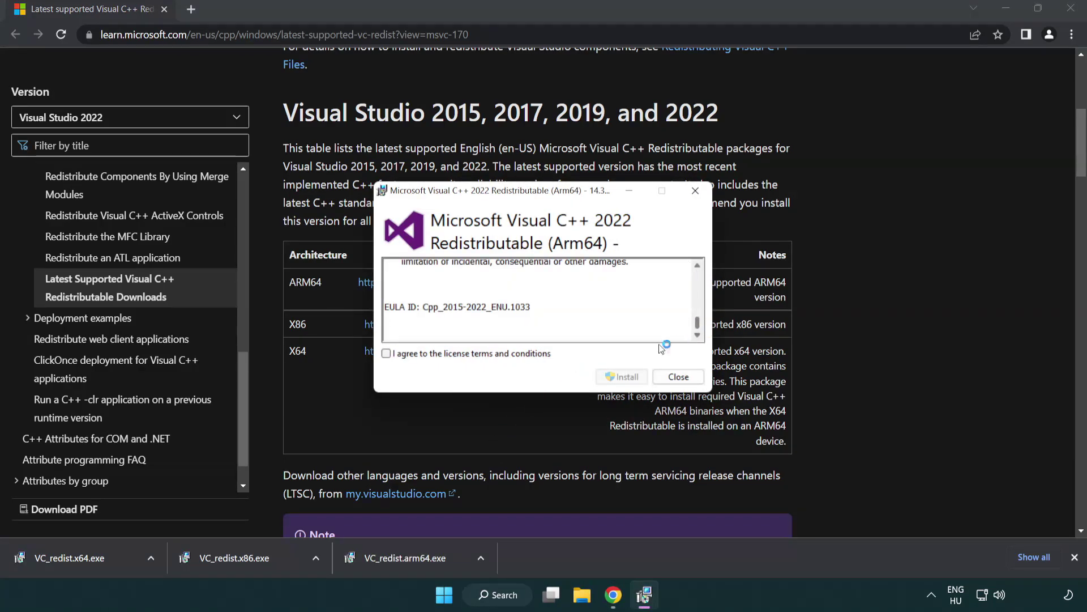
click(388, 354)
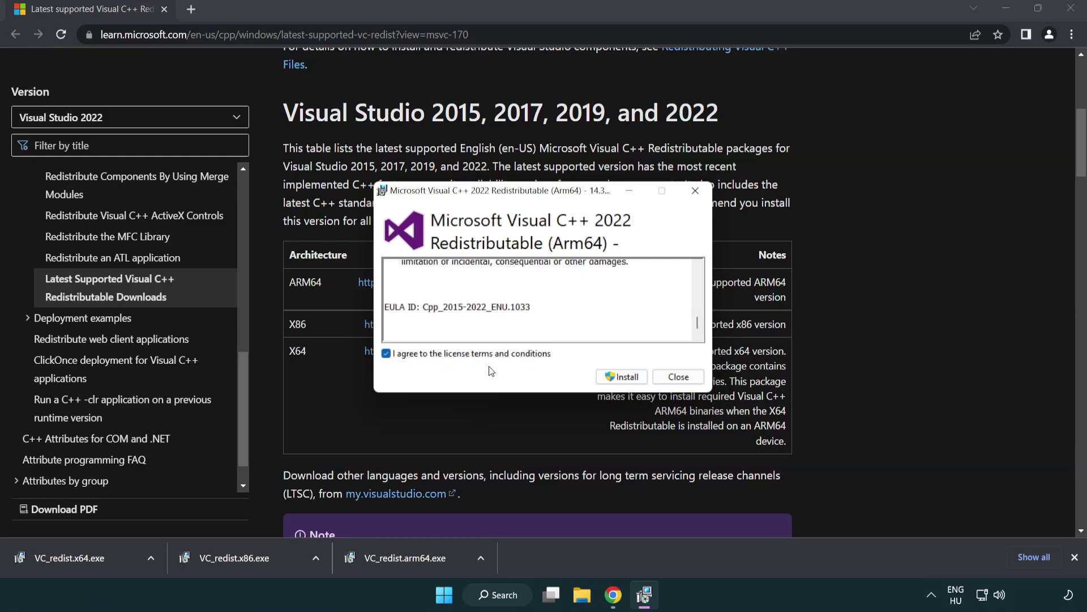
click(606, 376)
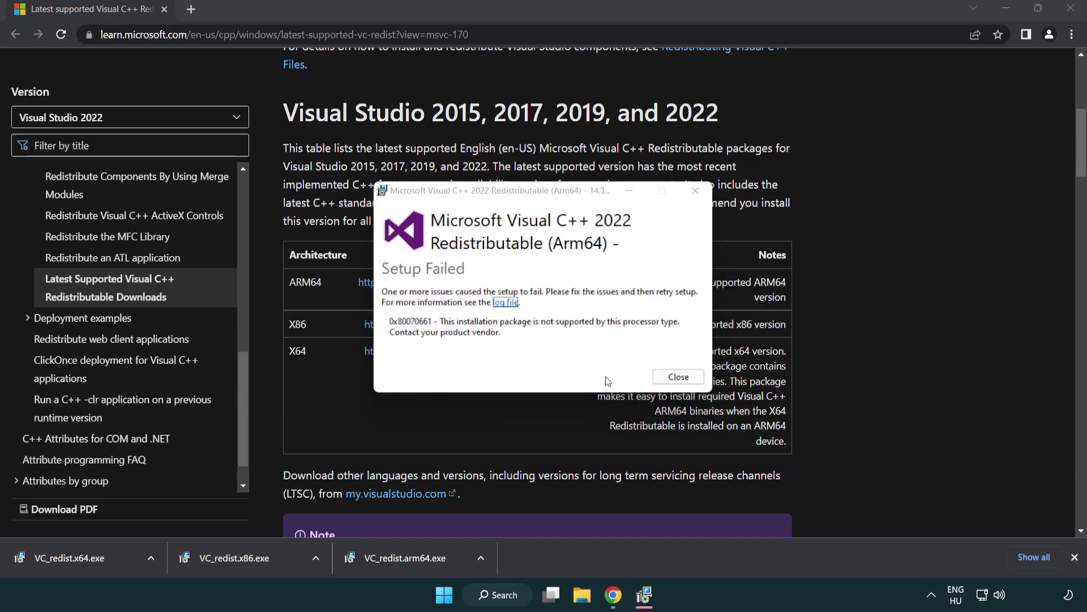
click(677, 377)
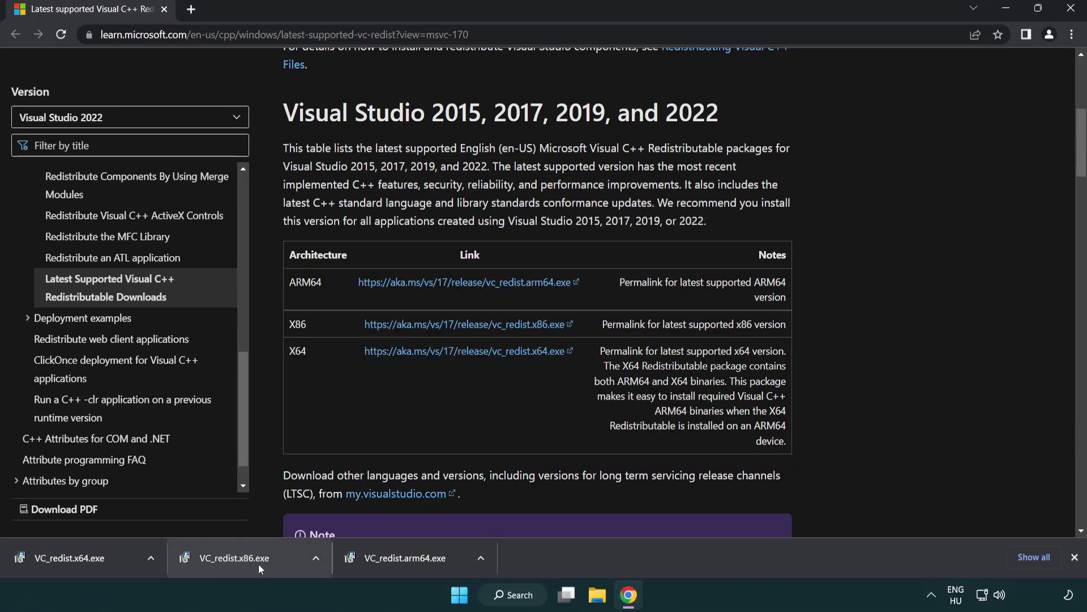
Step: Install VC_redist.x86 and VC_redist.x64 version 14.34.31931, closing each finished setup
click(243, 558)
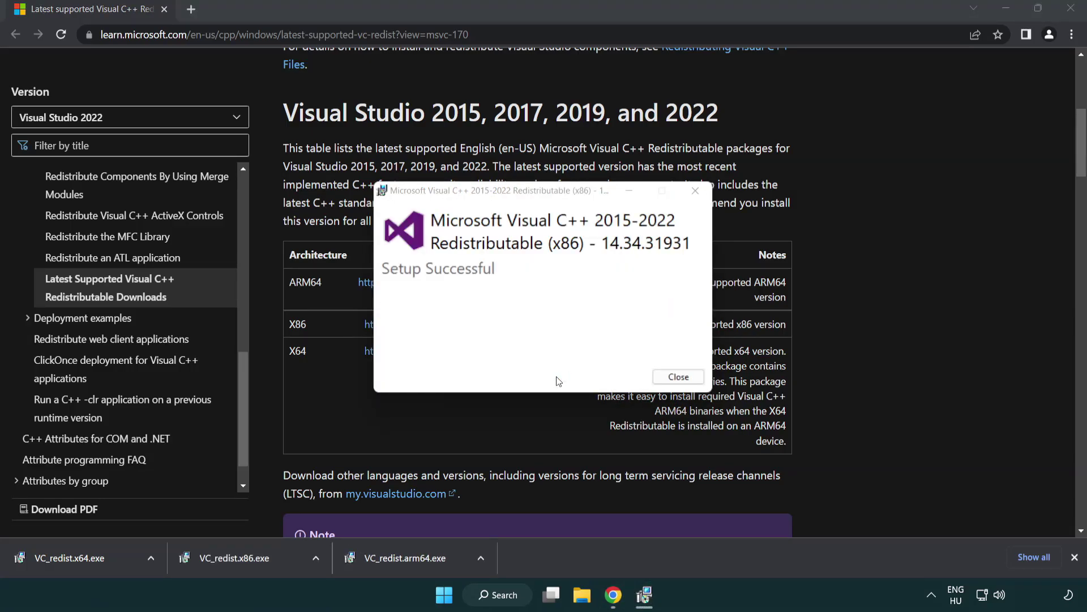
click(679, 377)
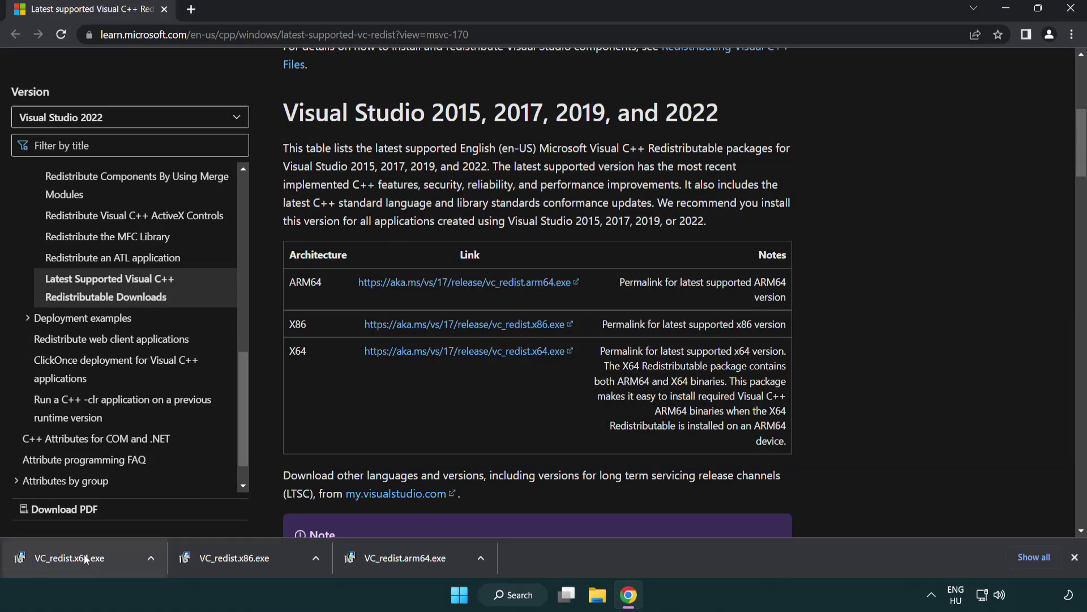
click(82, 555)
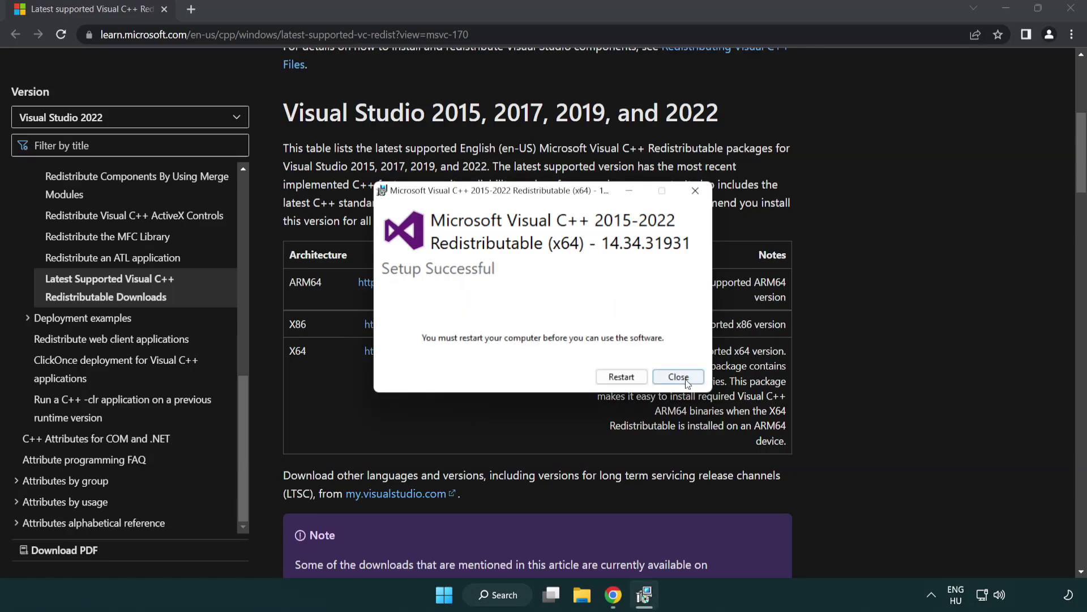
click(678, 377)
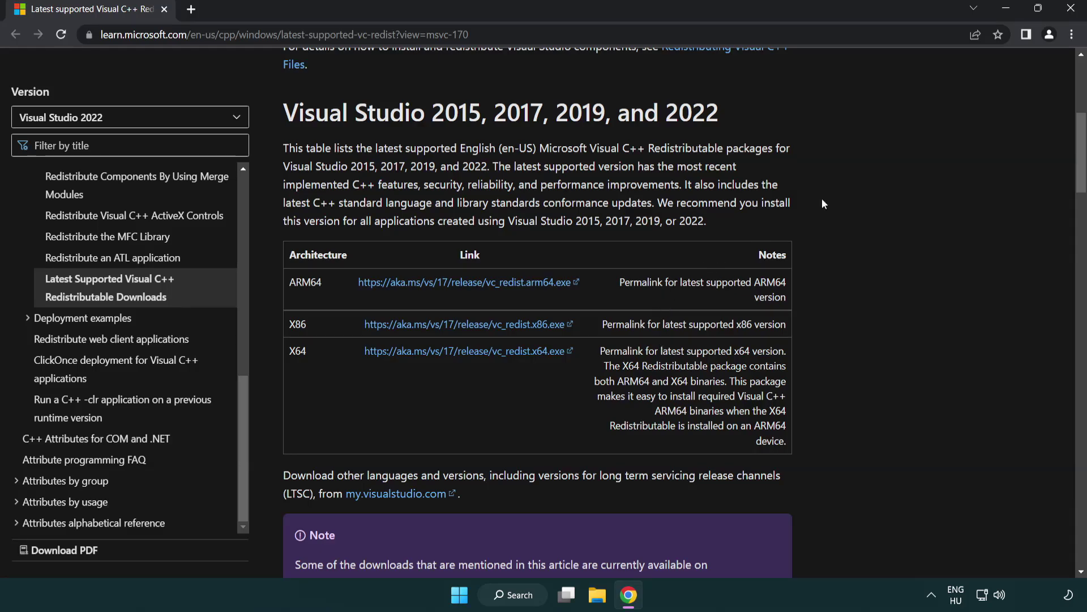
Step: Close Chrome, then search 'cmd' and run Command Prompt as administrator, centred on screen
click(1065, 12)
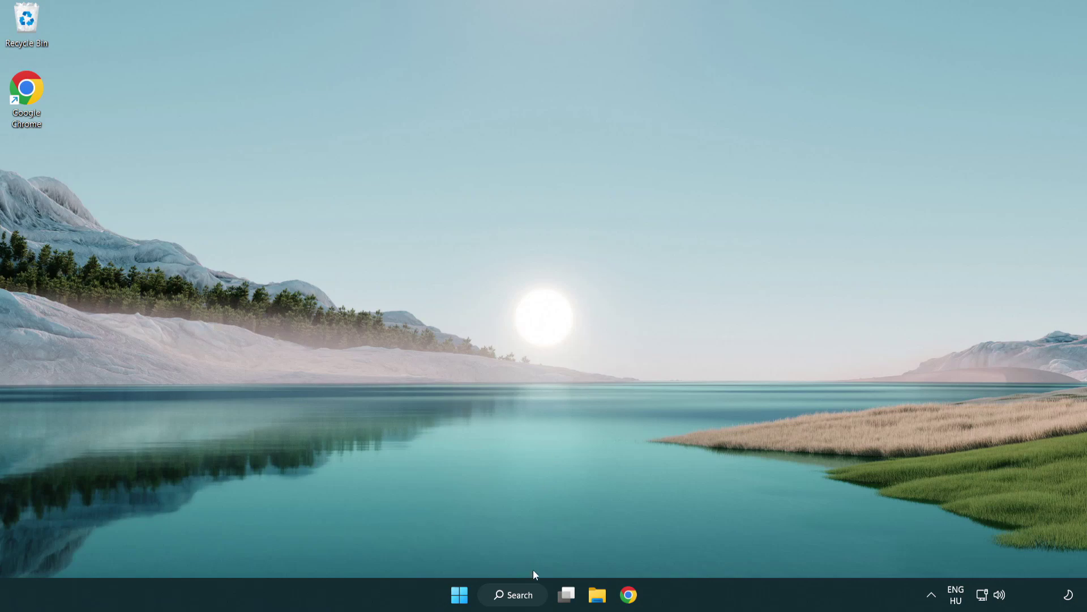
click(507, 596)
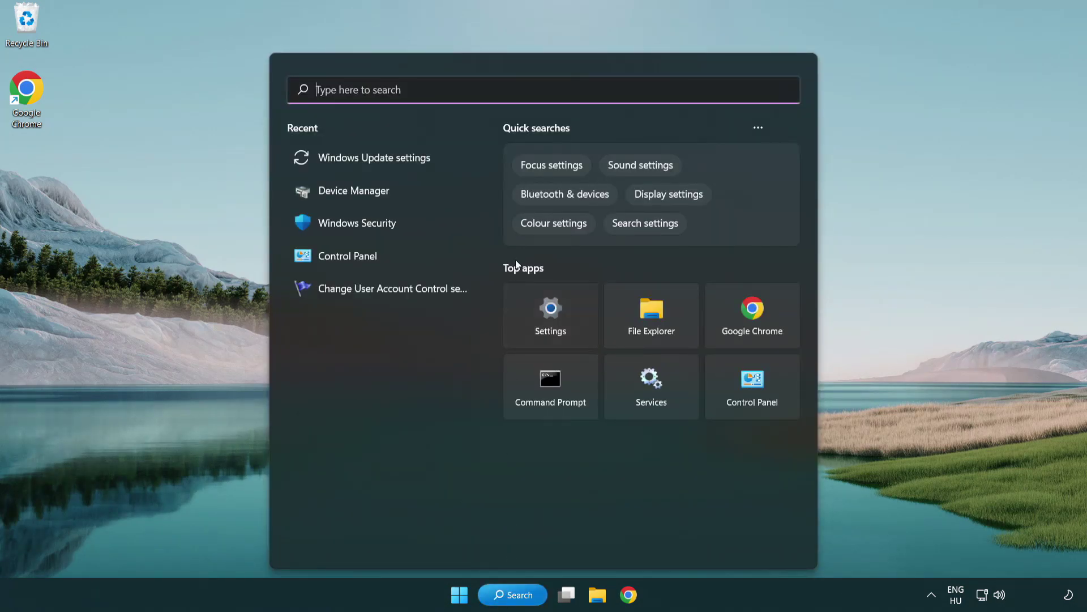
text(cmd)
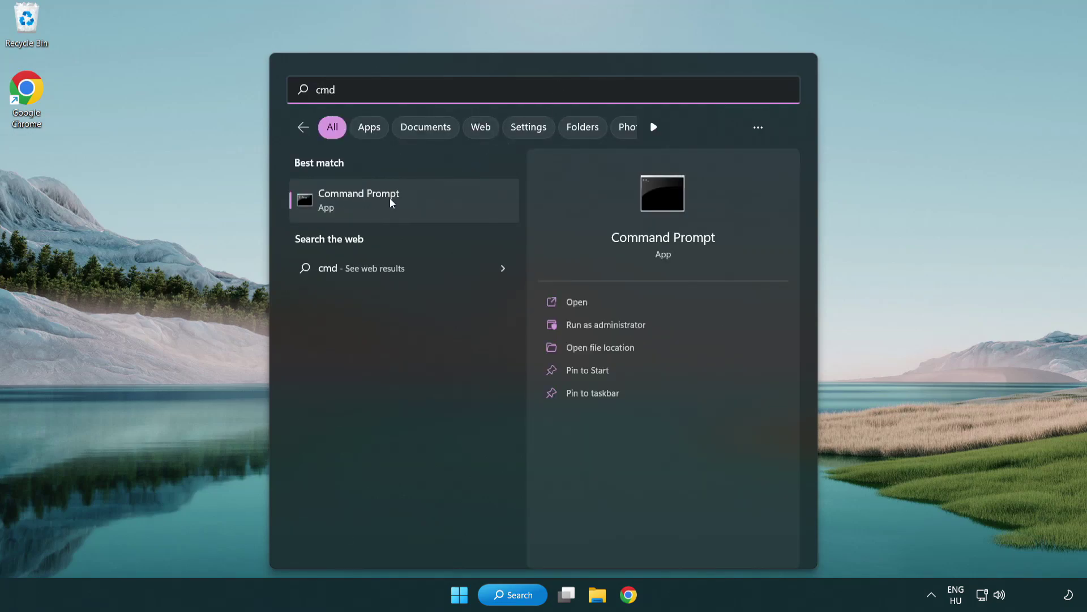
right_click(419, 208)
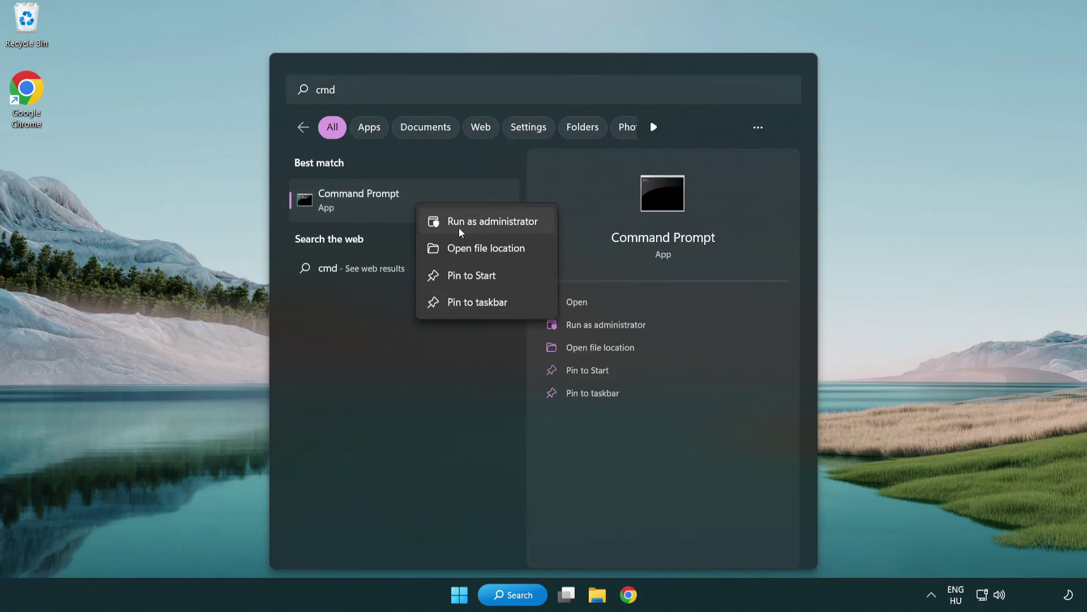
click(491, 226)
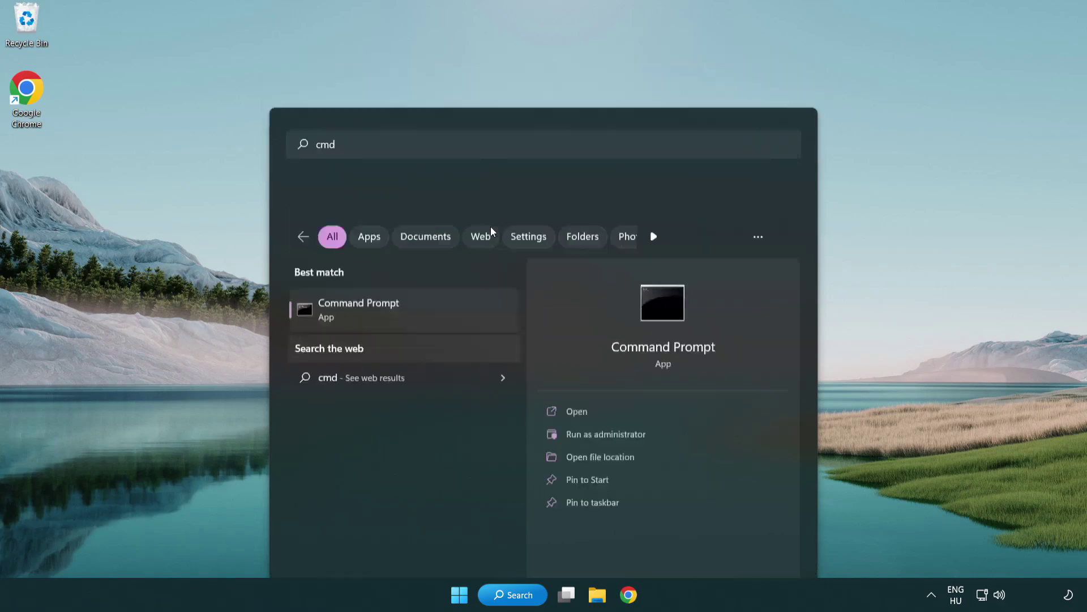
drag(388, 63, 547, 111)
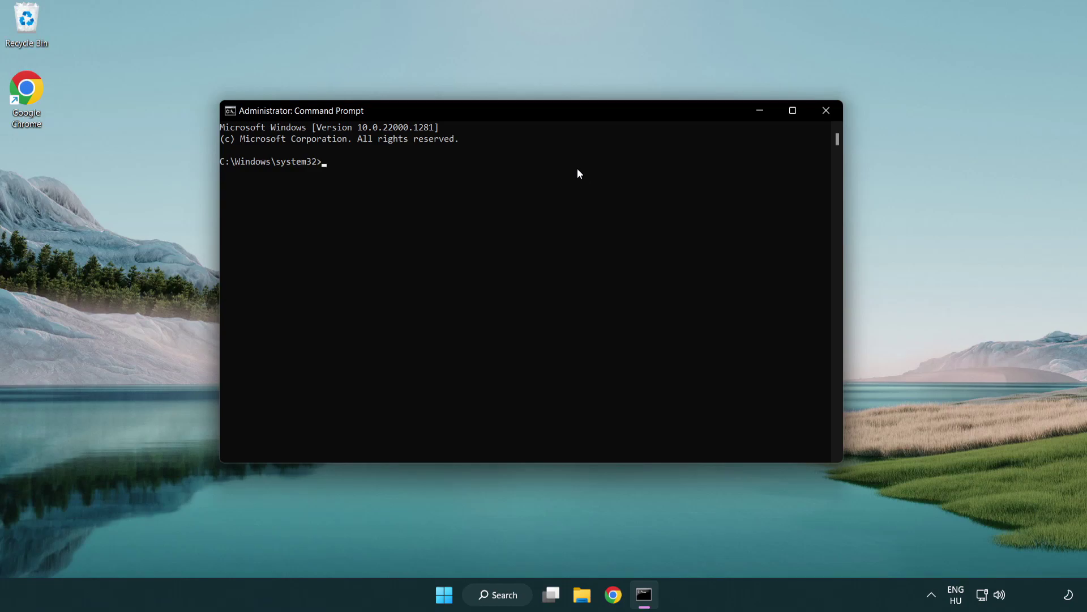
Step: Run sfc /scannow in the administrator Command Prompt
text(sfc /)
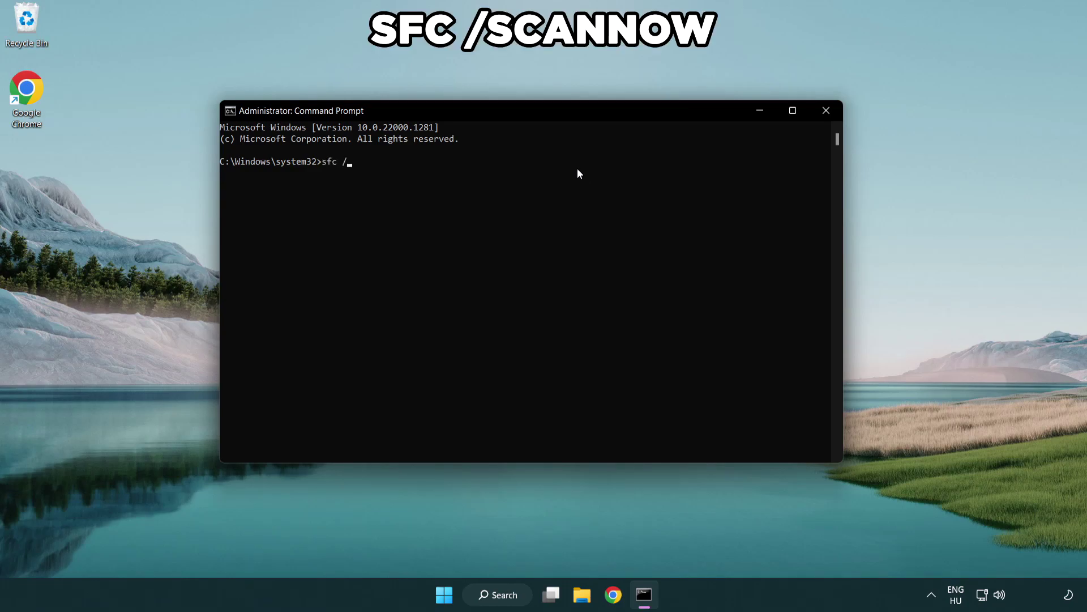
text(scannow)
key(Return)
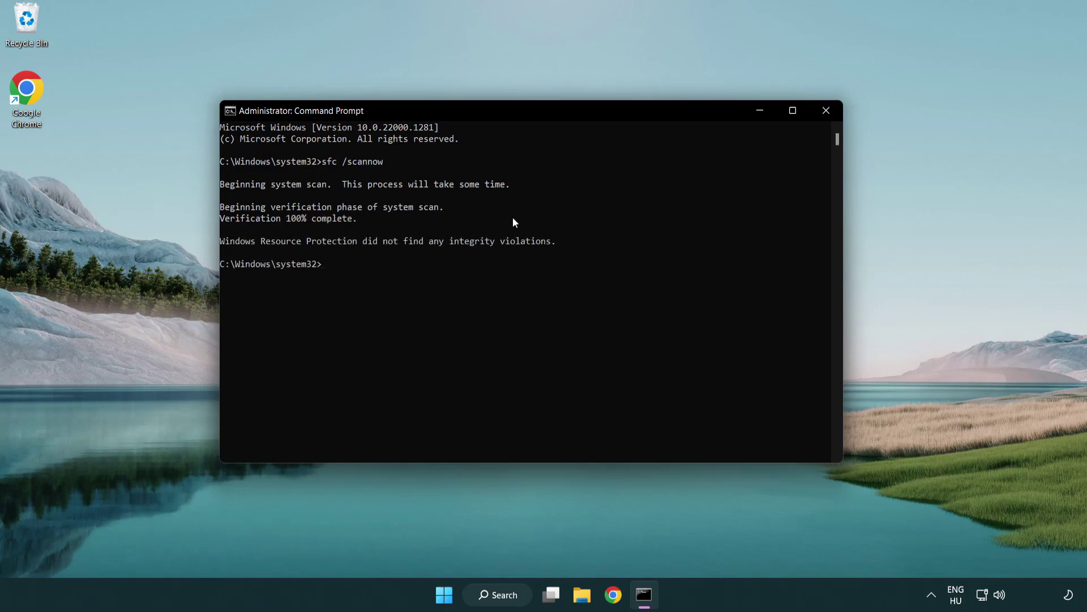
Step: Close Command Prompt and show the Start menu's power options, including Restart
click(826, 111)
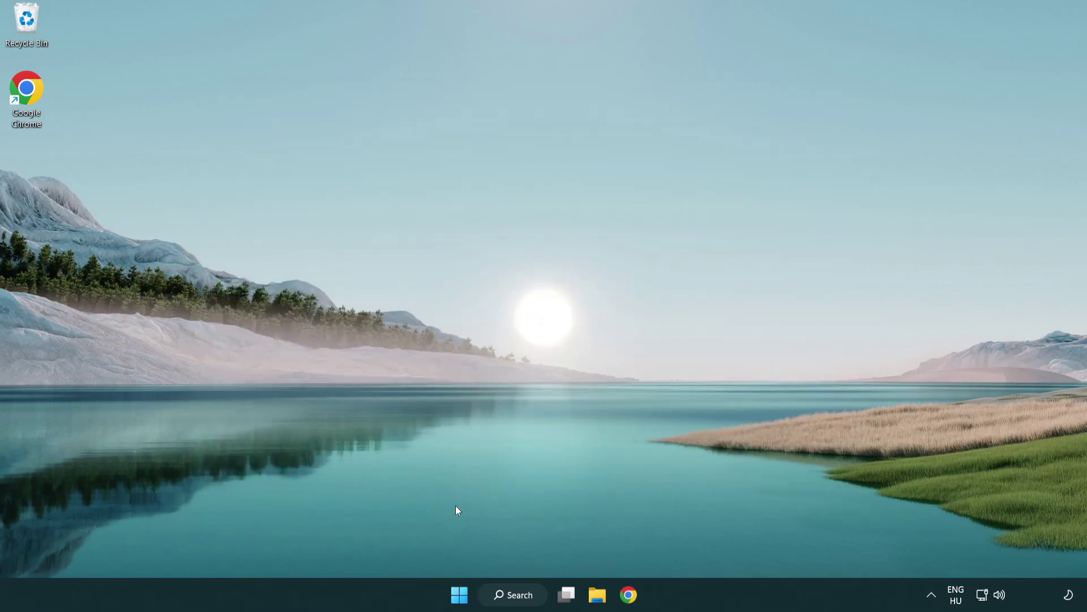
click(451, 600)
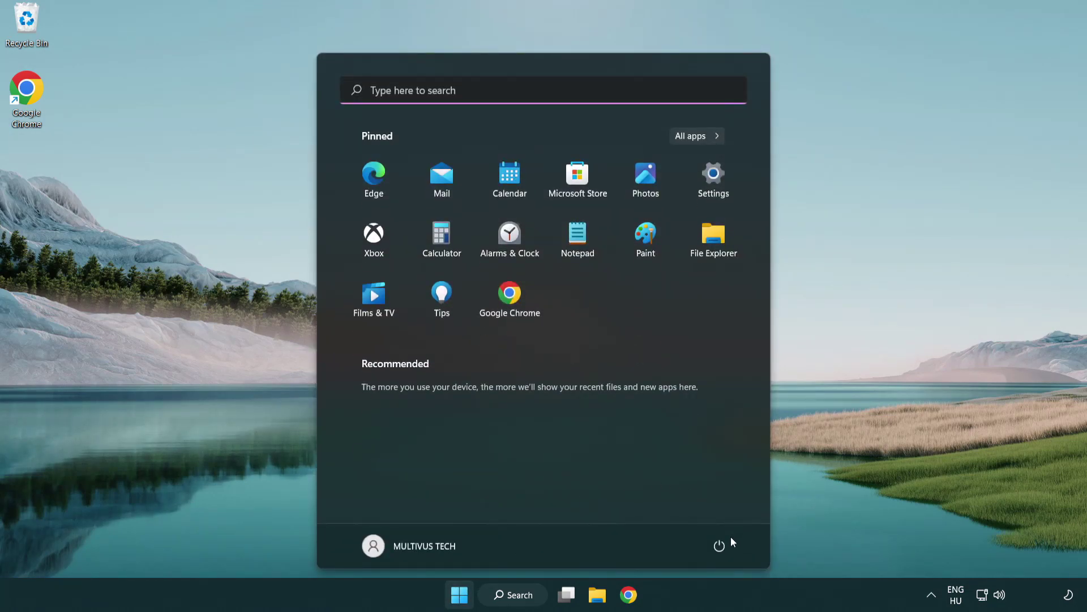
click(724, 544)
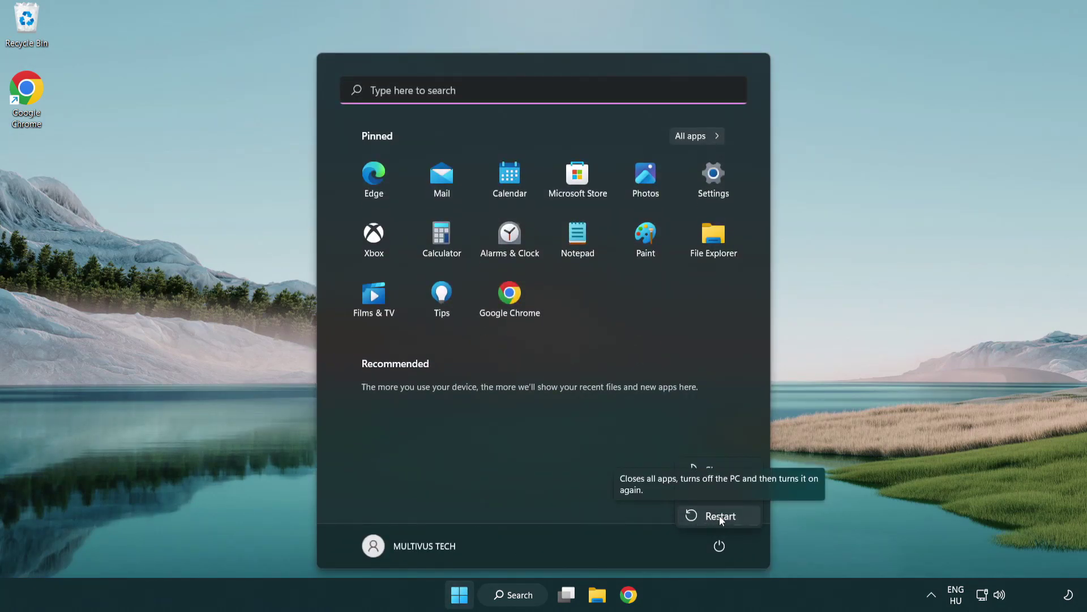